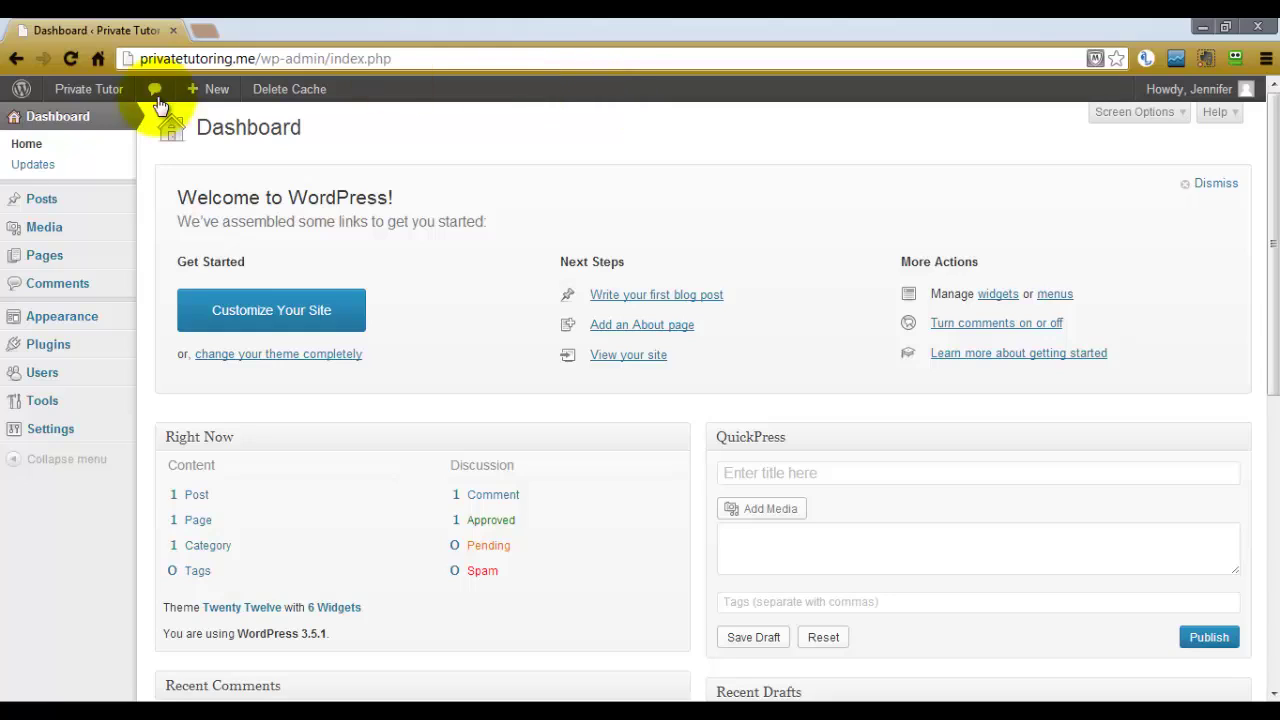
Visit the live site and review the Hello world! post with its comments, sidebar and footer.
mouse_move(100, 97)
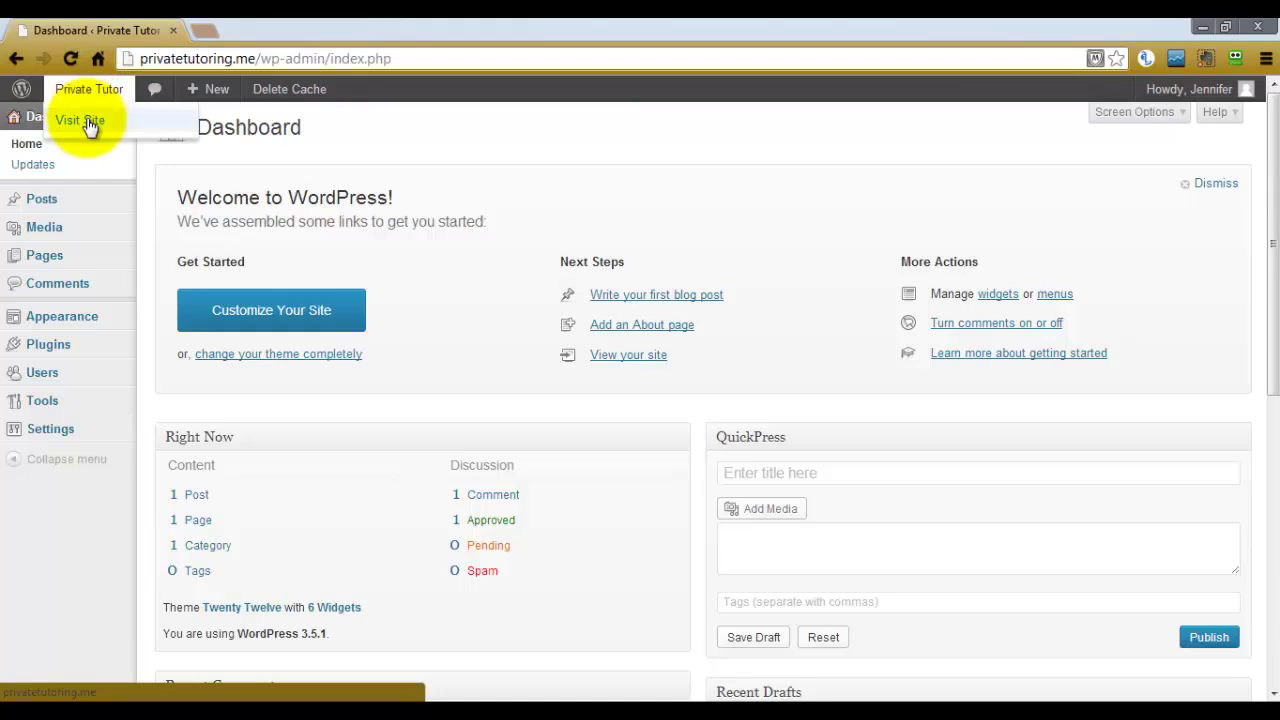
click(88, 122)
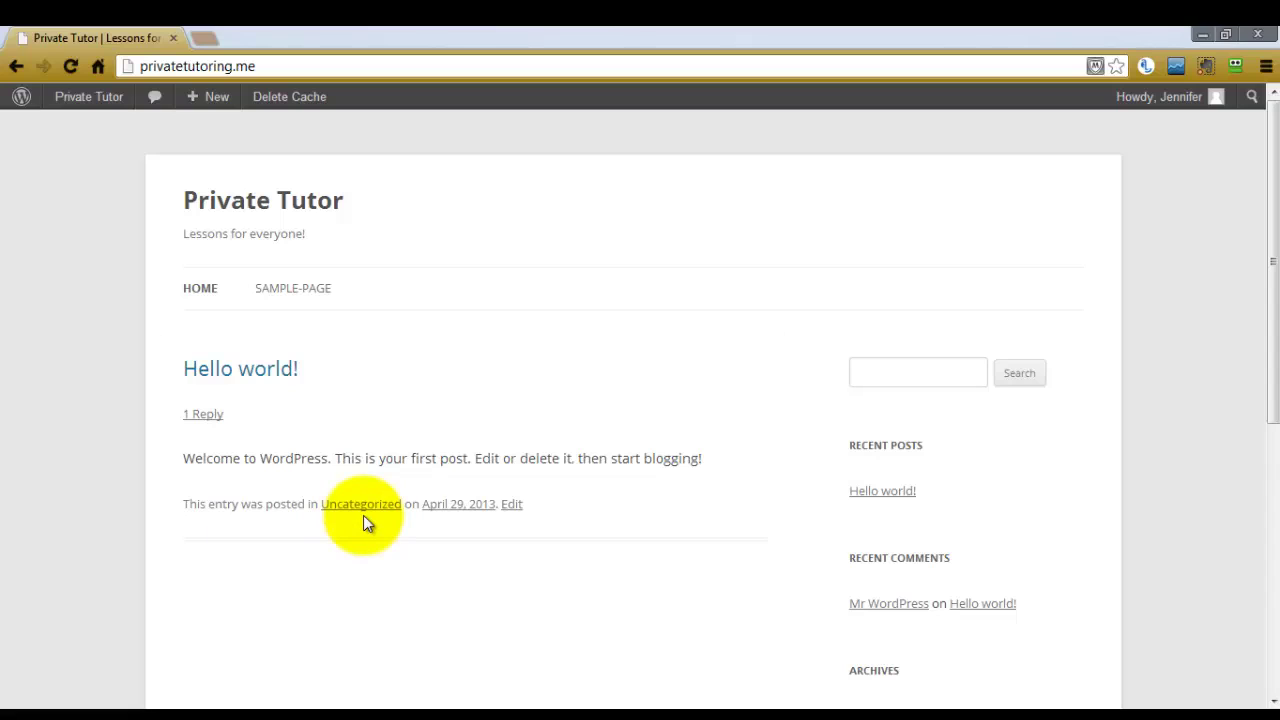
click(209, 415)
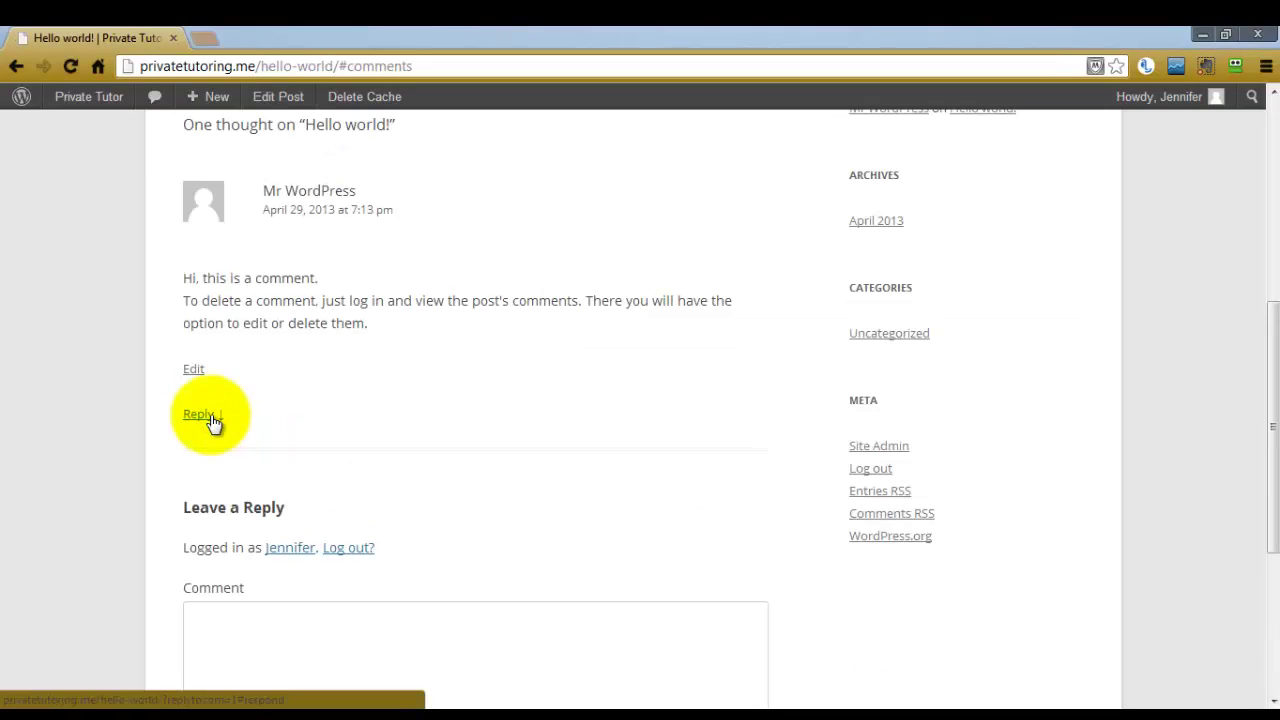
drag(1264, 362, 1270, 222)
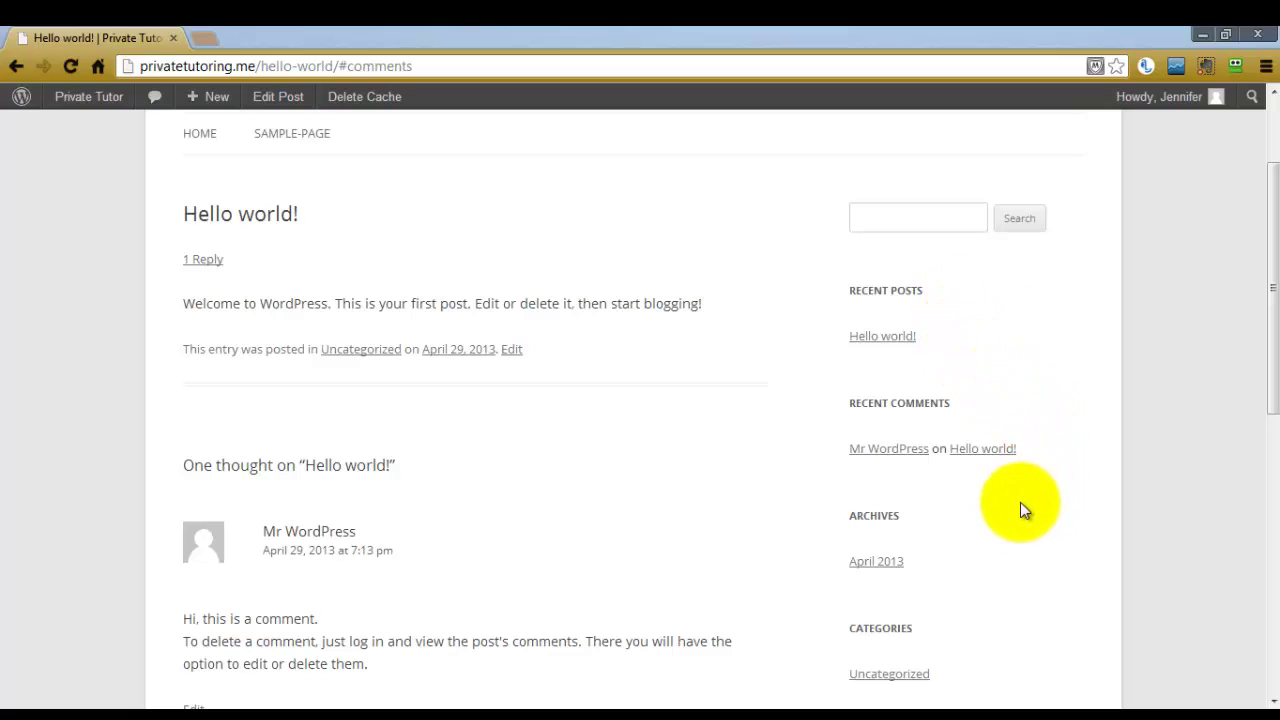
drag(1270, 343, 1260, 487)
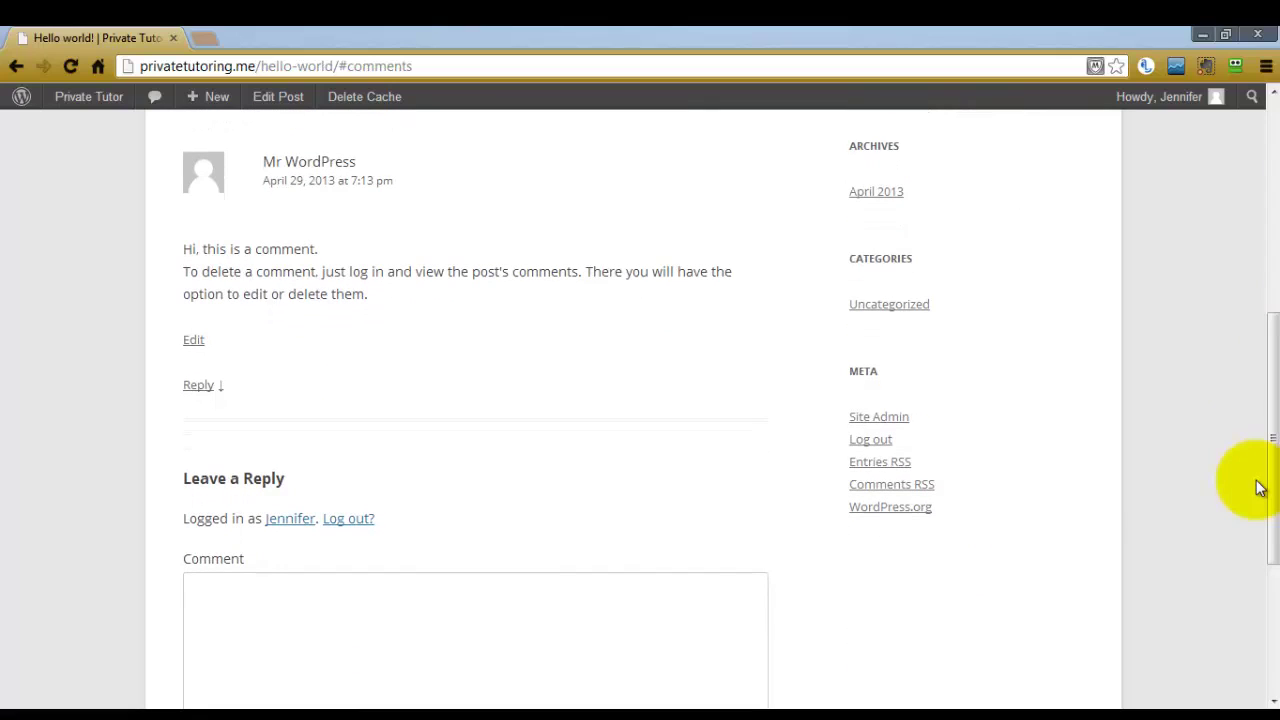
drag(1270, 414, 1272, 566)
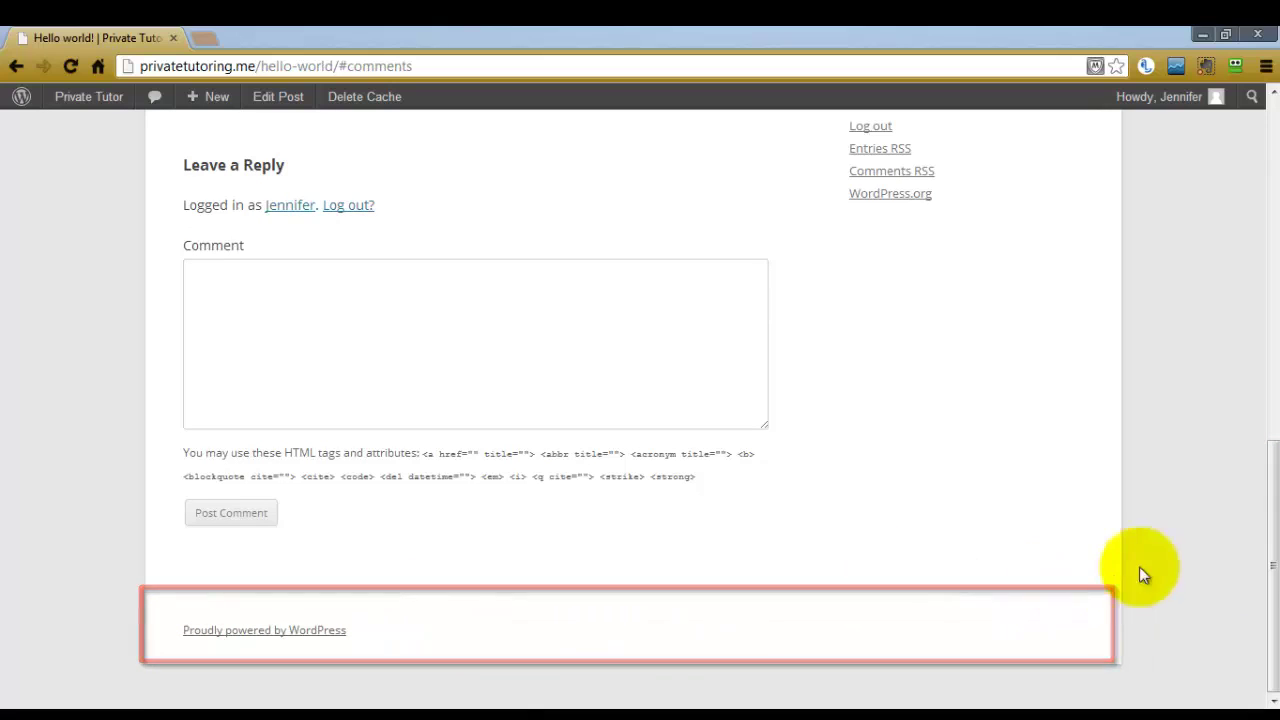
drag(1275, 597, 1257, 234)
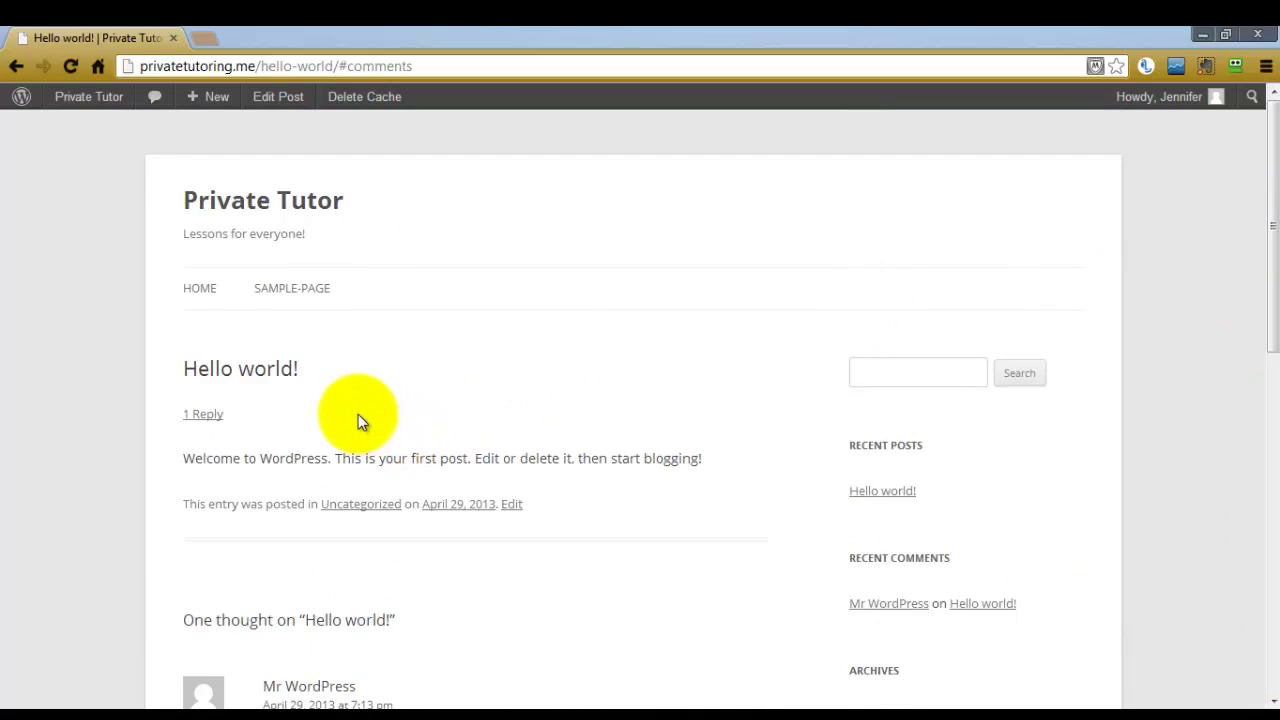
View the site's sample page and return to the admin dashboard.
click(307, 298)
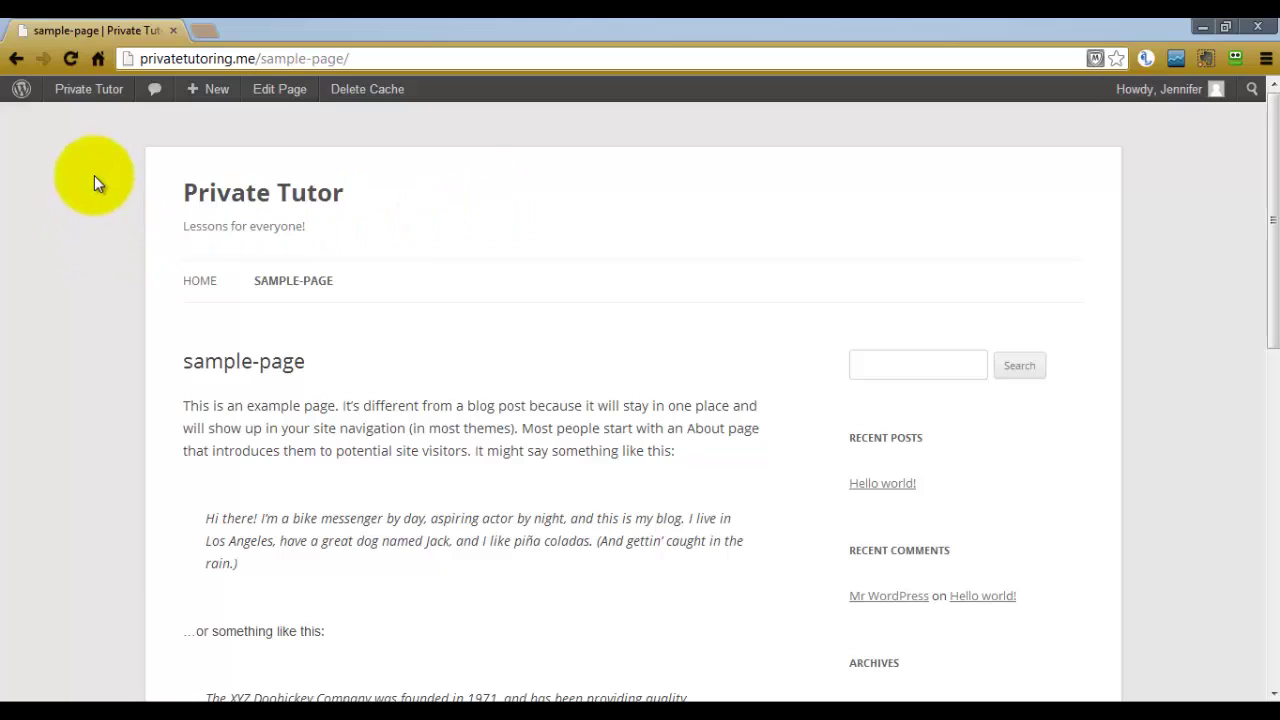
mouse_move(100, 104)
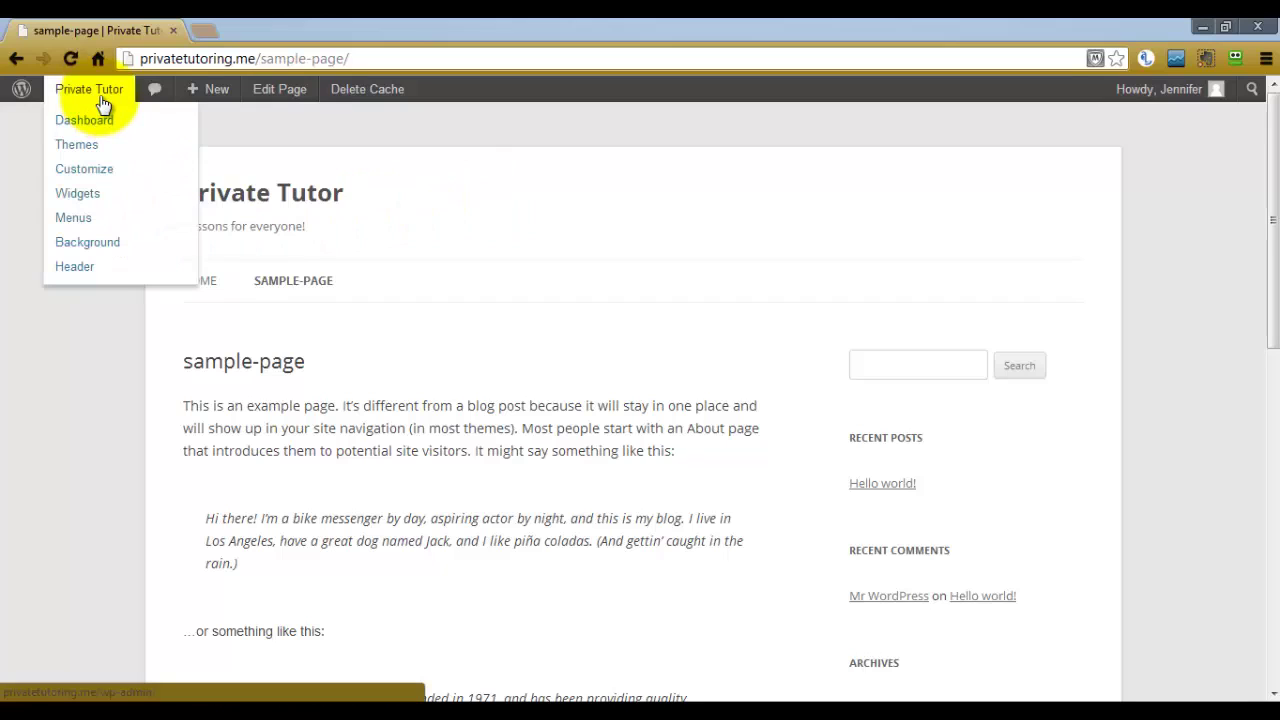
click(96, 124)
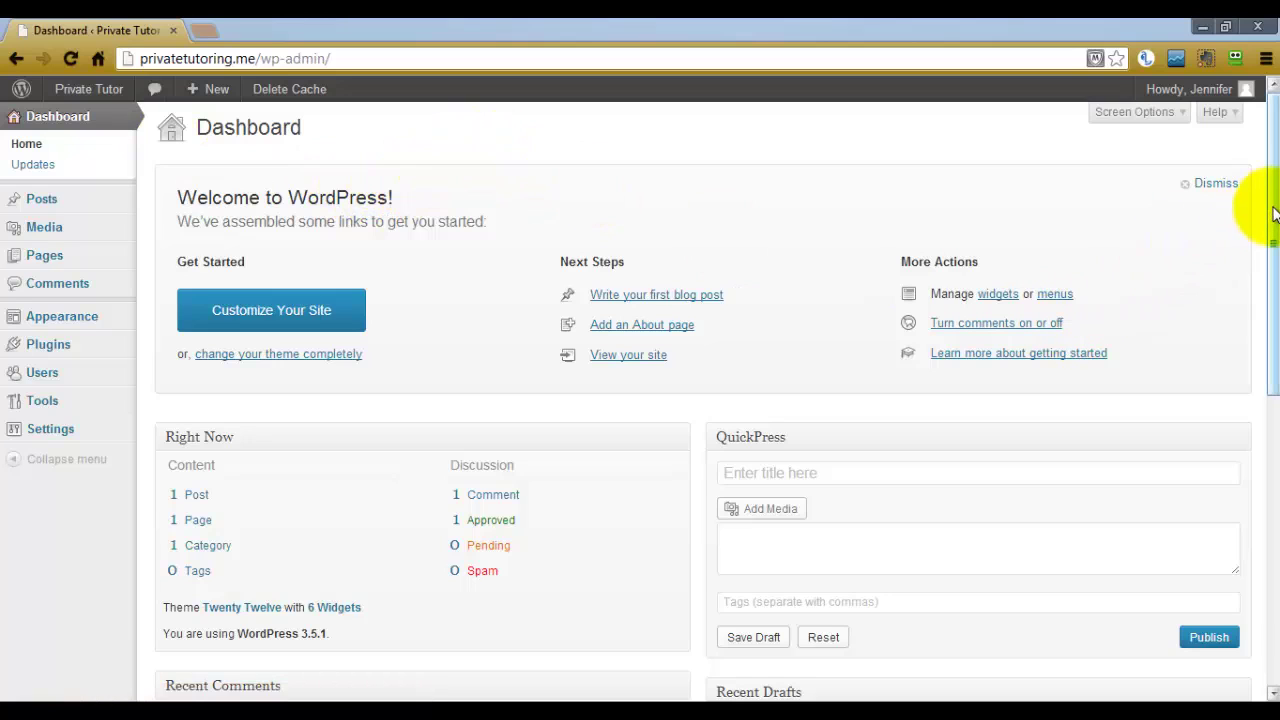
Look through the dashboard widgets and dismiss the Welcome to WordPress panel.
drag(1273, 213, 1274, 427)
drag(1274, 350, 1266, 236)
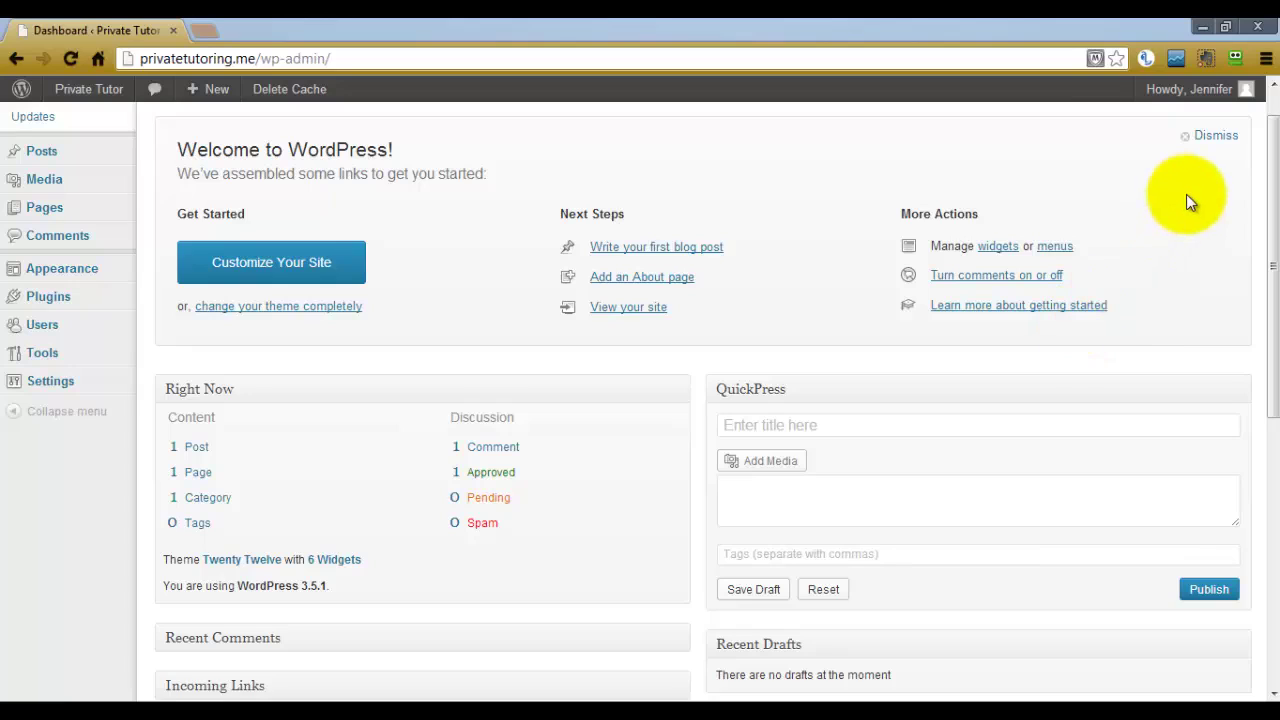
click(1215, 137)
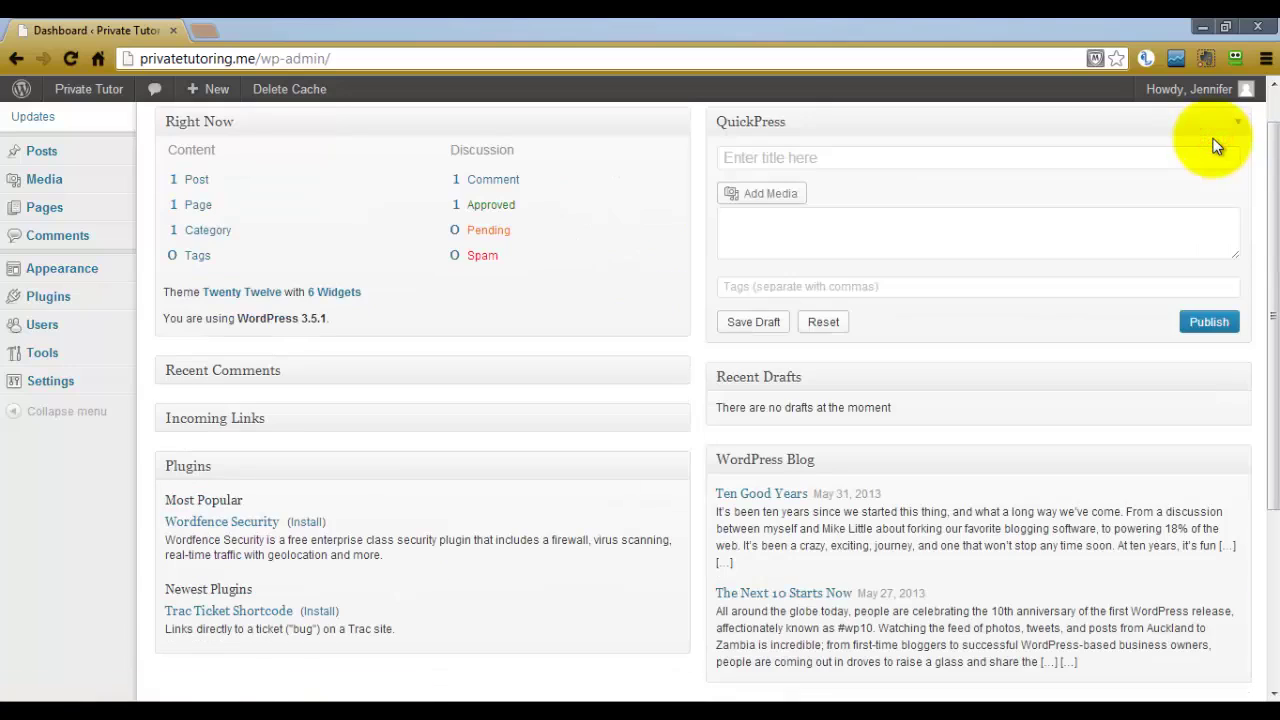
drag(1274, 160, 1276, 130)
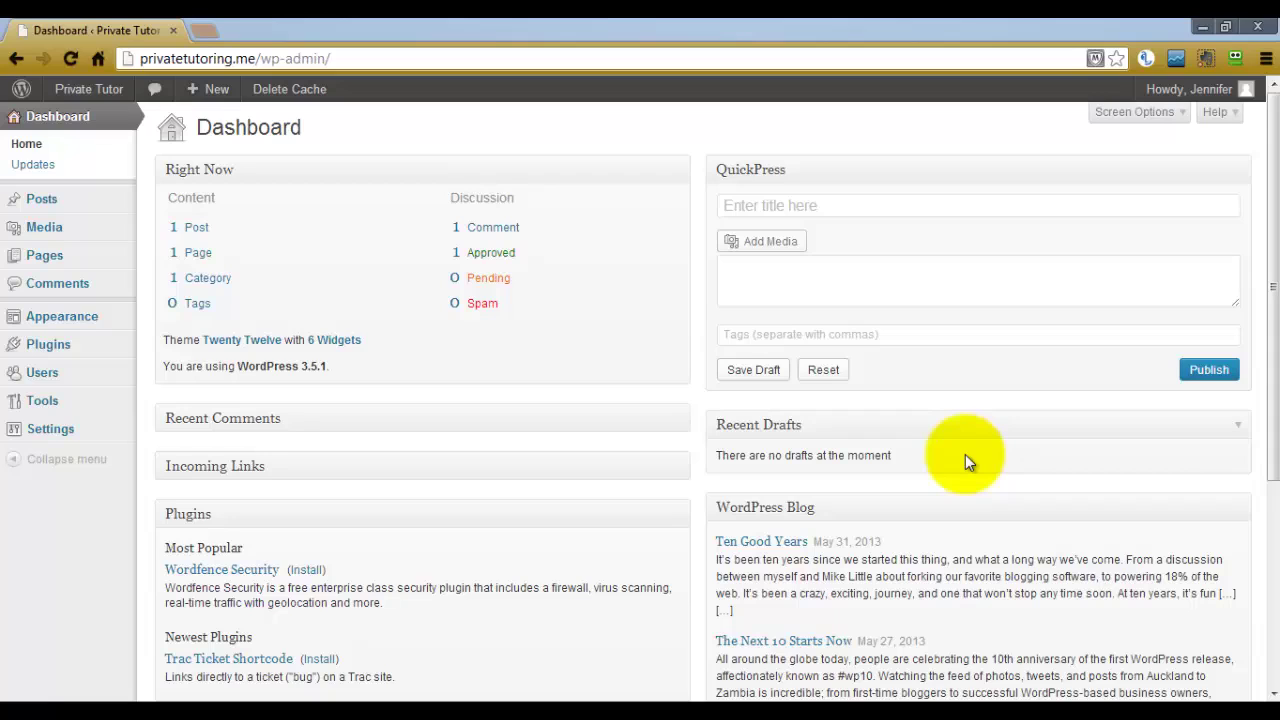
Expand the Recent Comments and Incoming Links widgets on the dashboard.
click(678, 424)
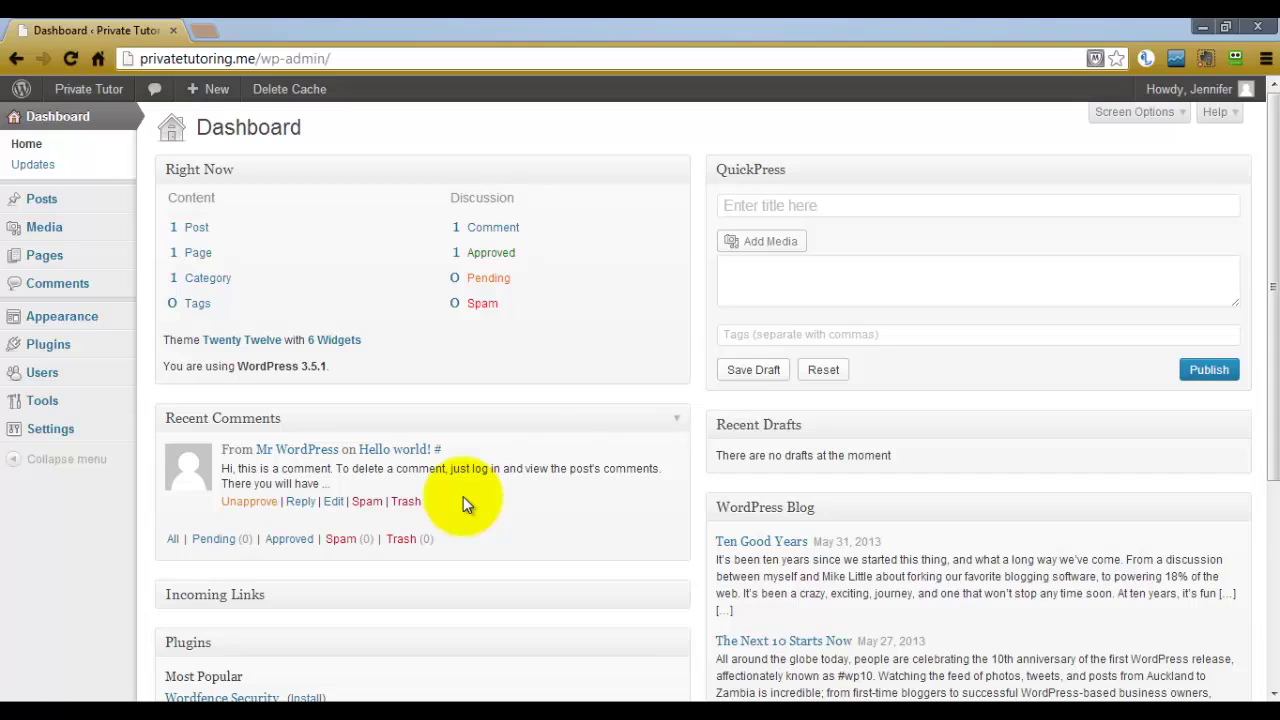
drag(1270, 228, 1257, 371)
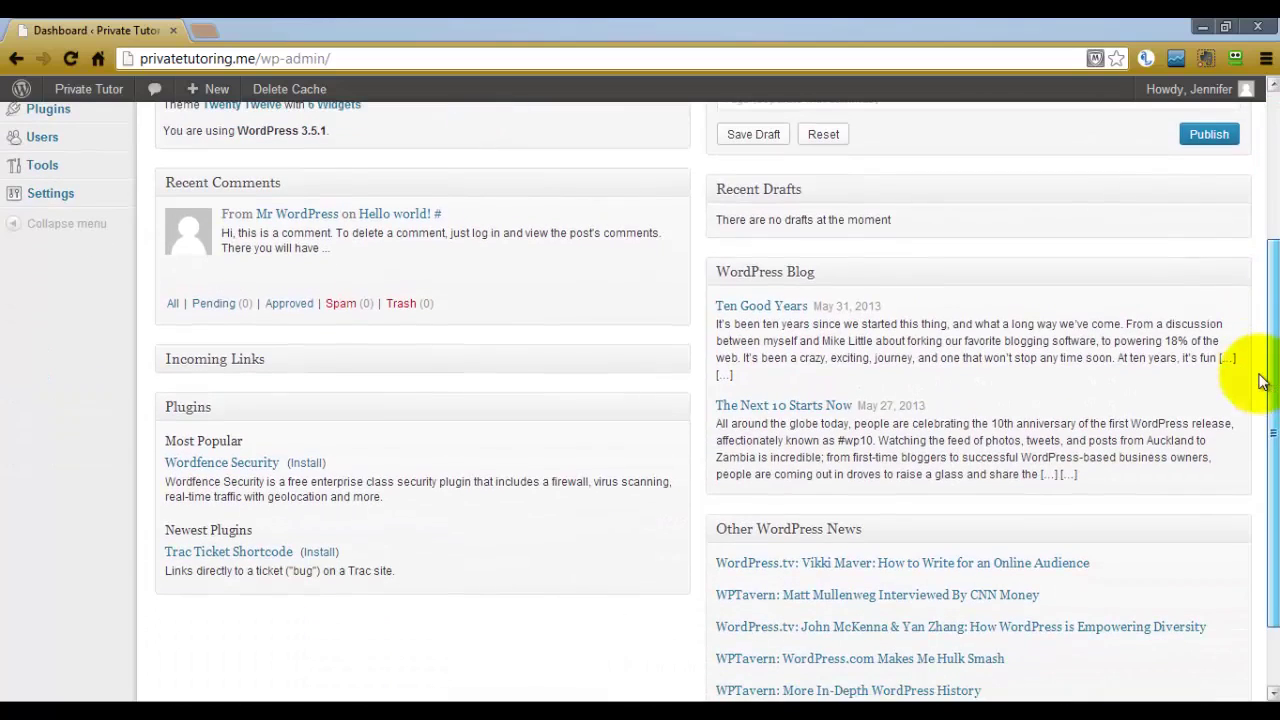
click(677, 362)
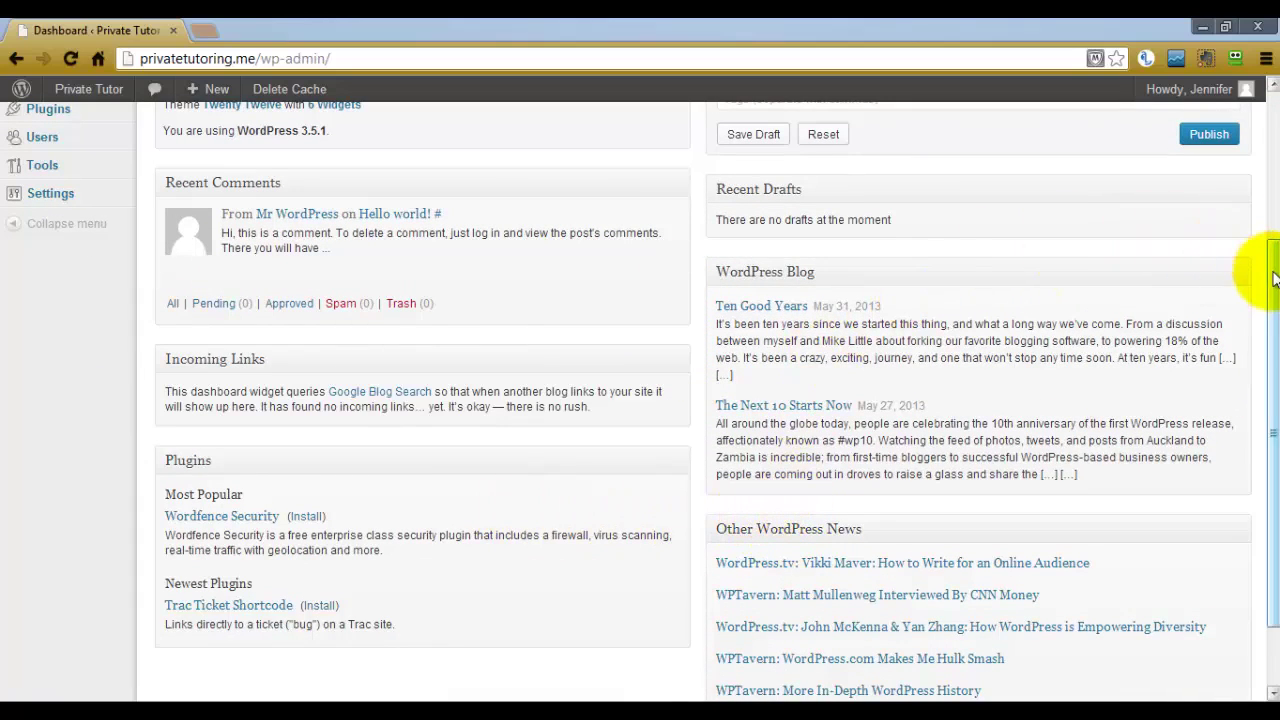
drag(1265, 271, 1262, 88)
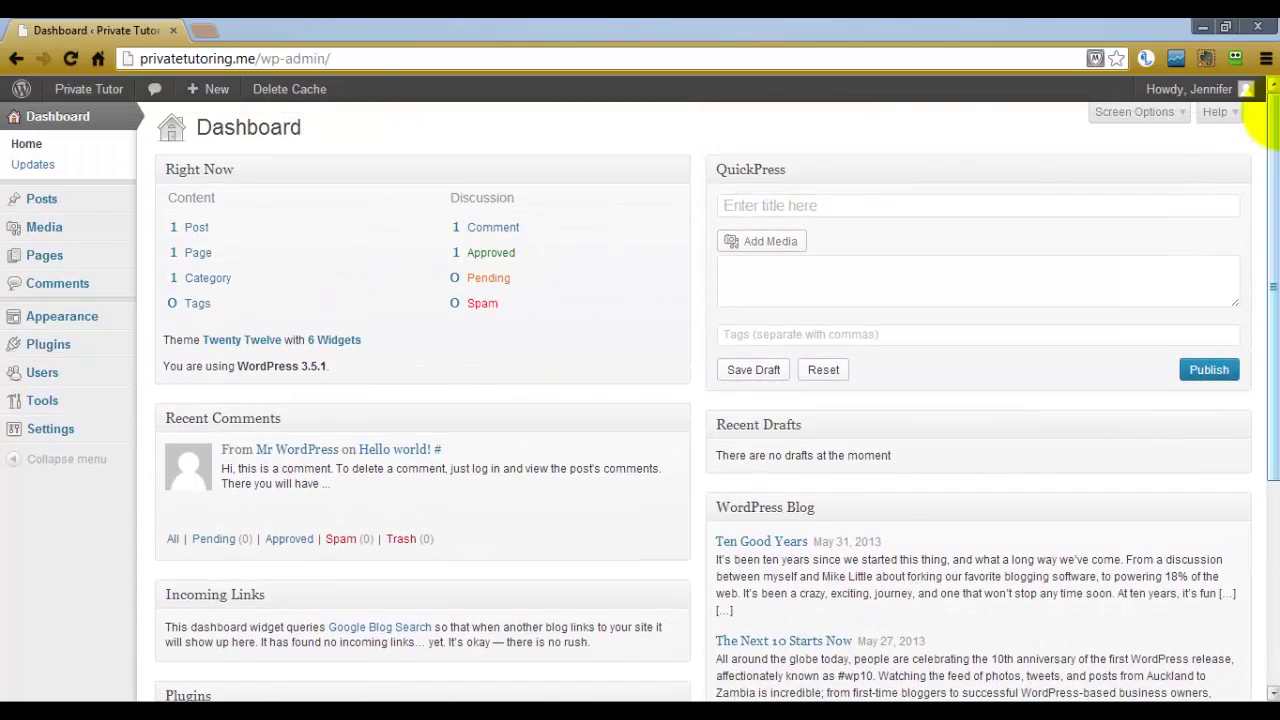
Enable the Welcome panel in the dashboard's Screen Options.
click(1182, 116)
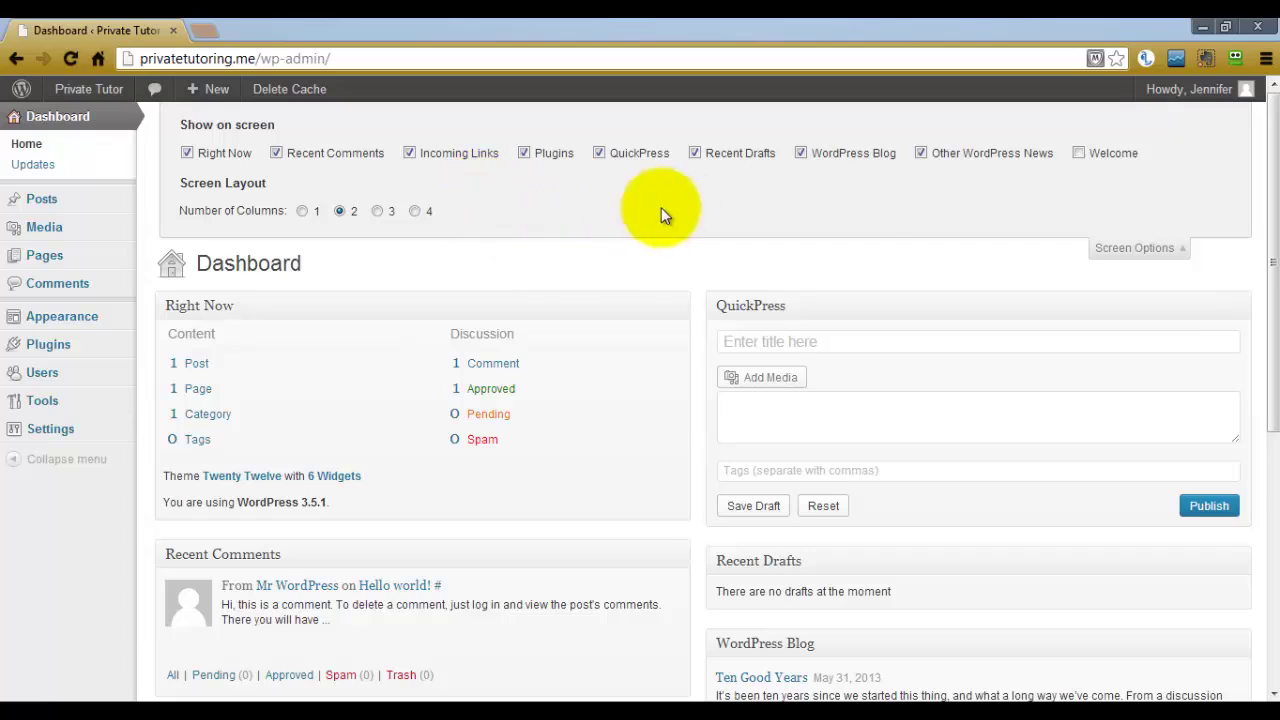
click(1079, 155)
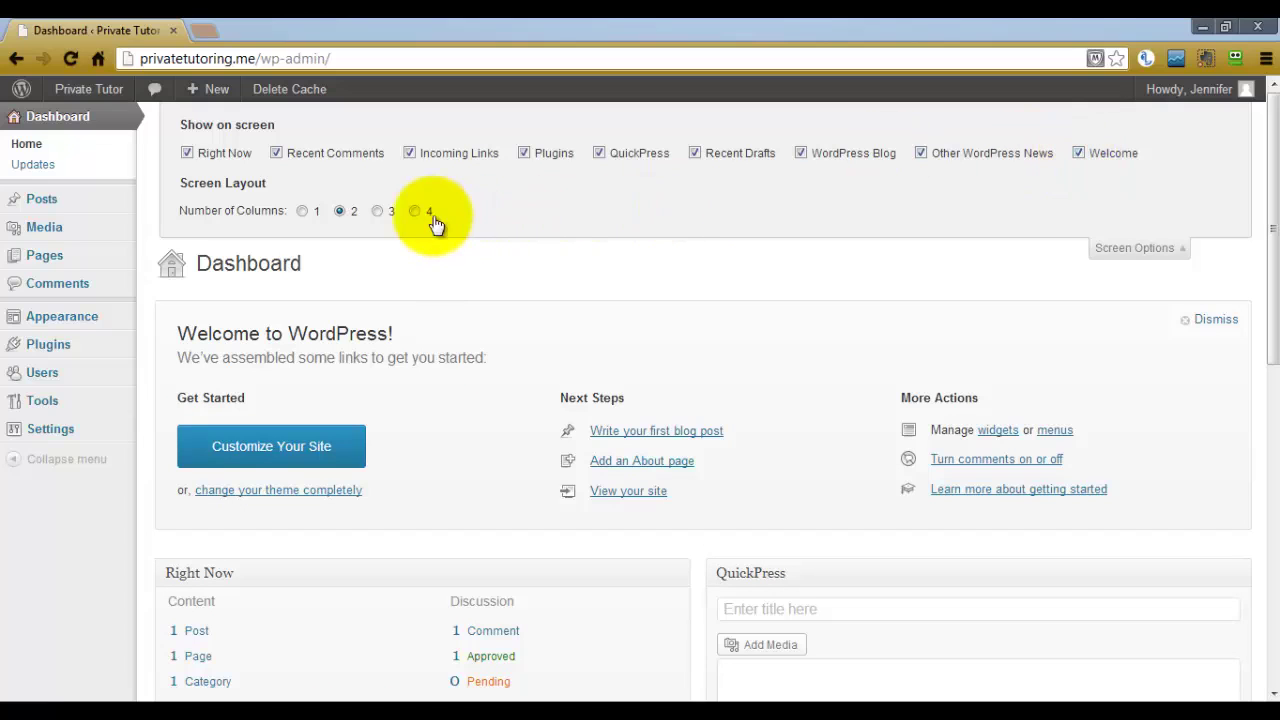
Try dashboard layouts of one and four columns, set the layout back to two columns and close the Screen Options.
click(303, 212)
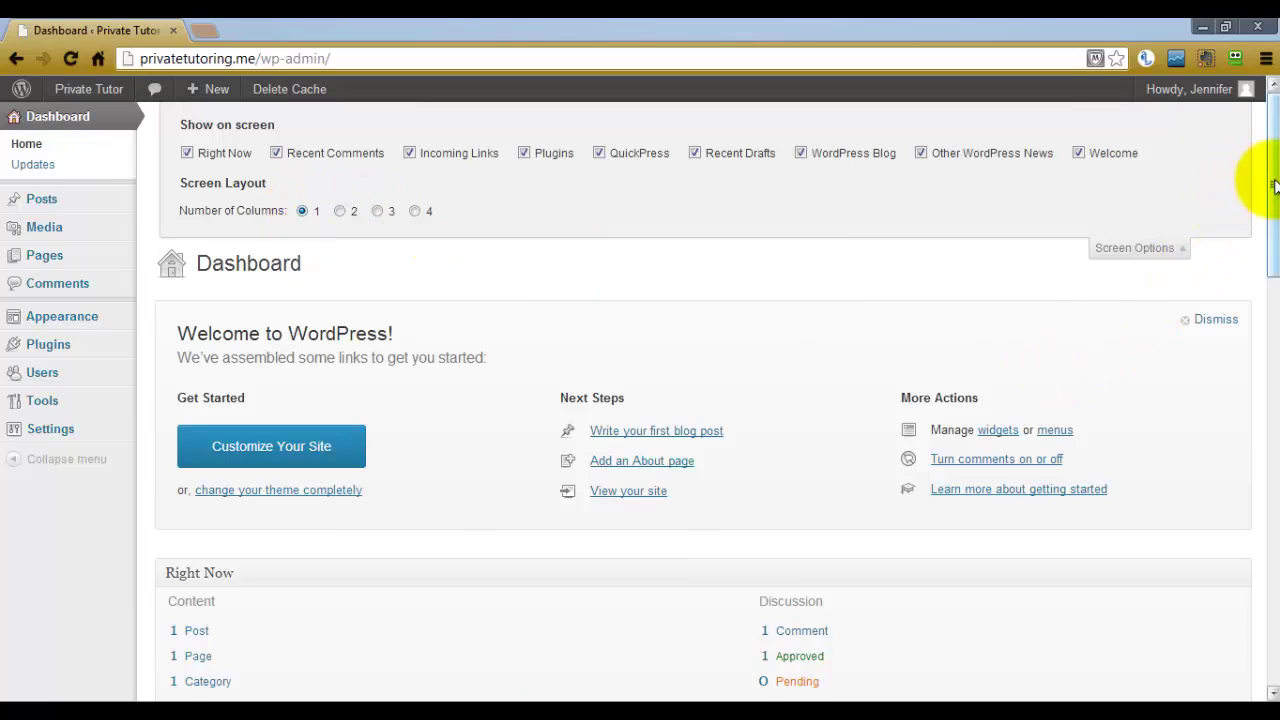
mouse_move(1272, 172)
mouse_down()
mouse_move(1263, 400)
mouse_move(1273, 188)
mouse_up()
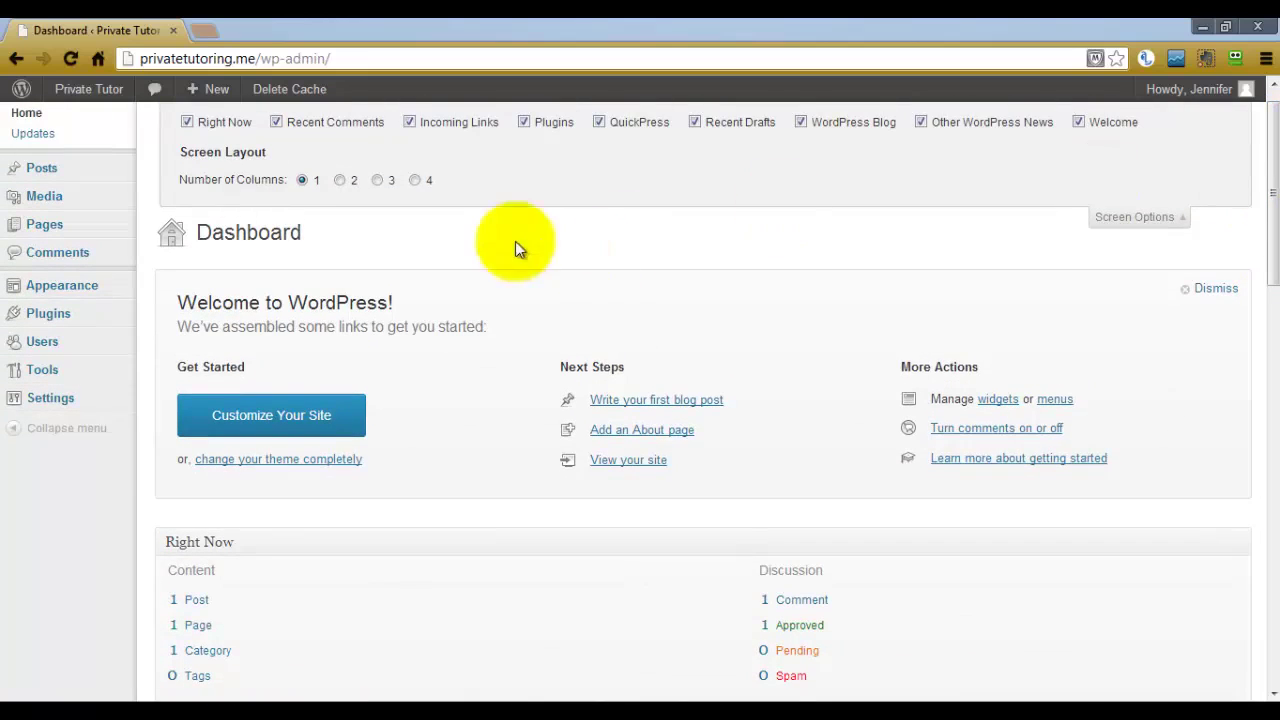
click(416, 181)
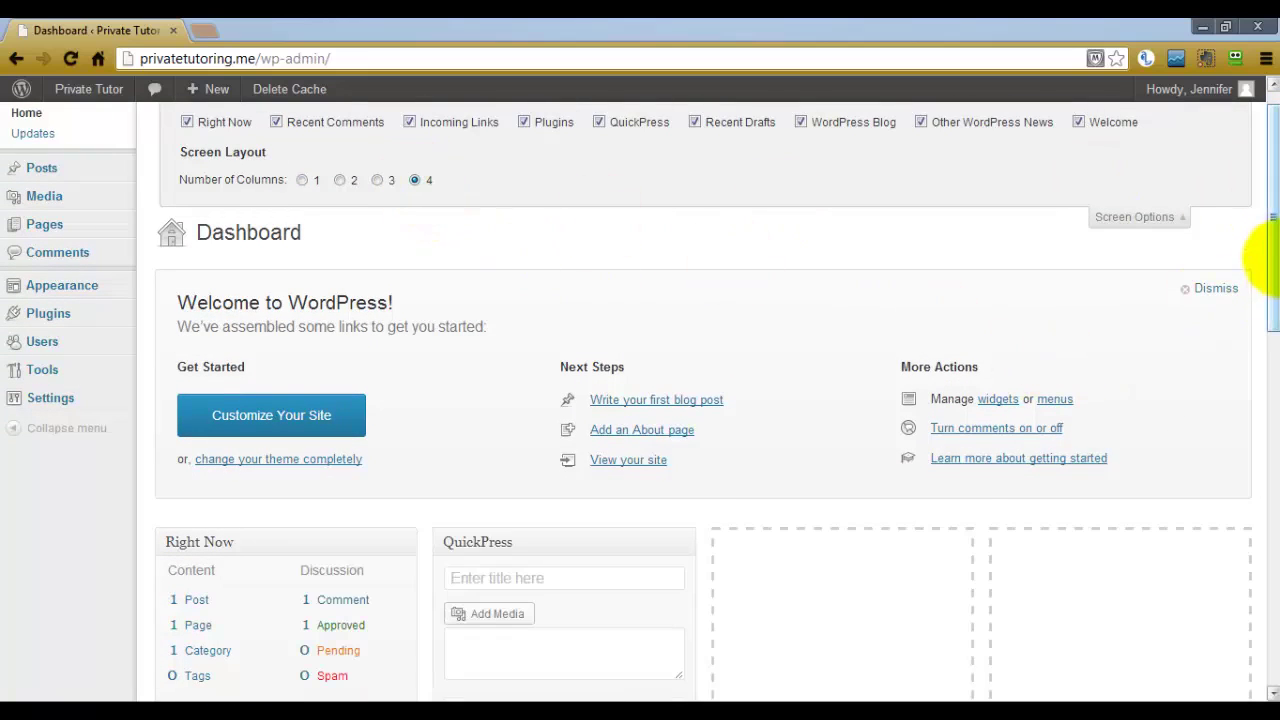
drag(1268, 234, 1277, 157)
click(340, 185)
click(1162, 252)
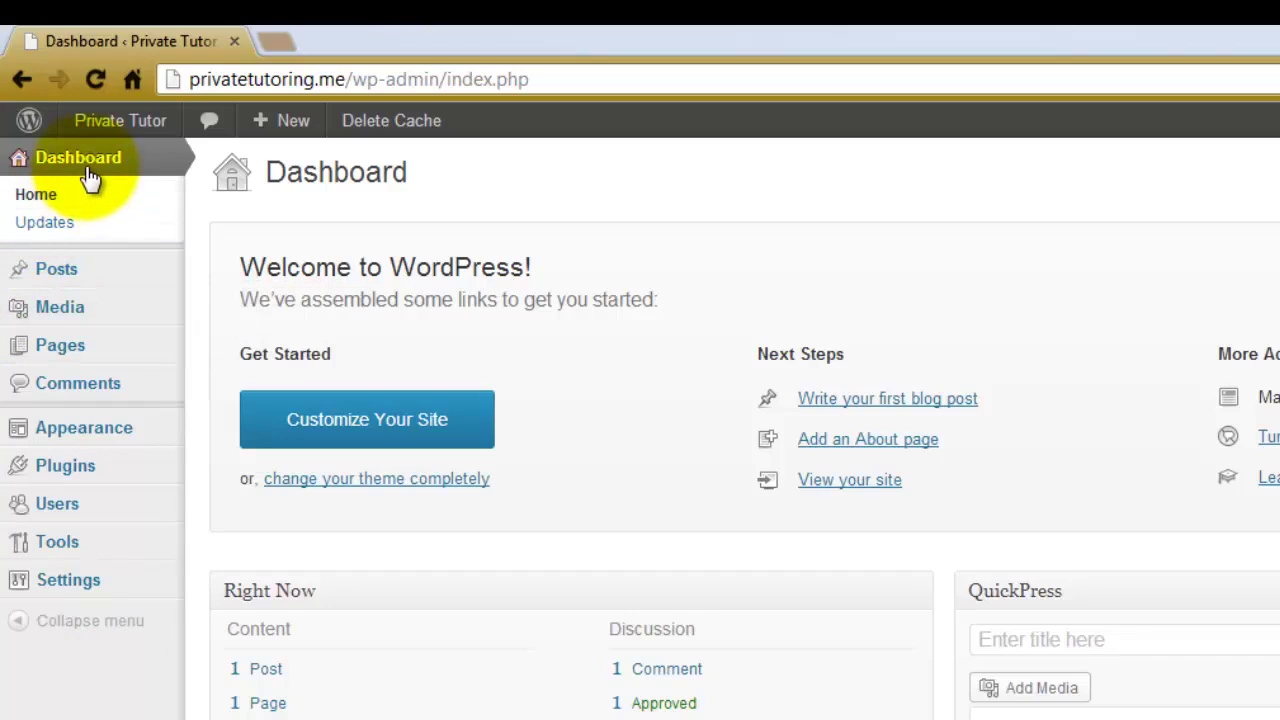
Check the WordPress Updates page and view the list of all posts with the Hello world! entry's actions.
click(45, 232)
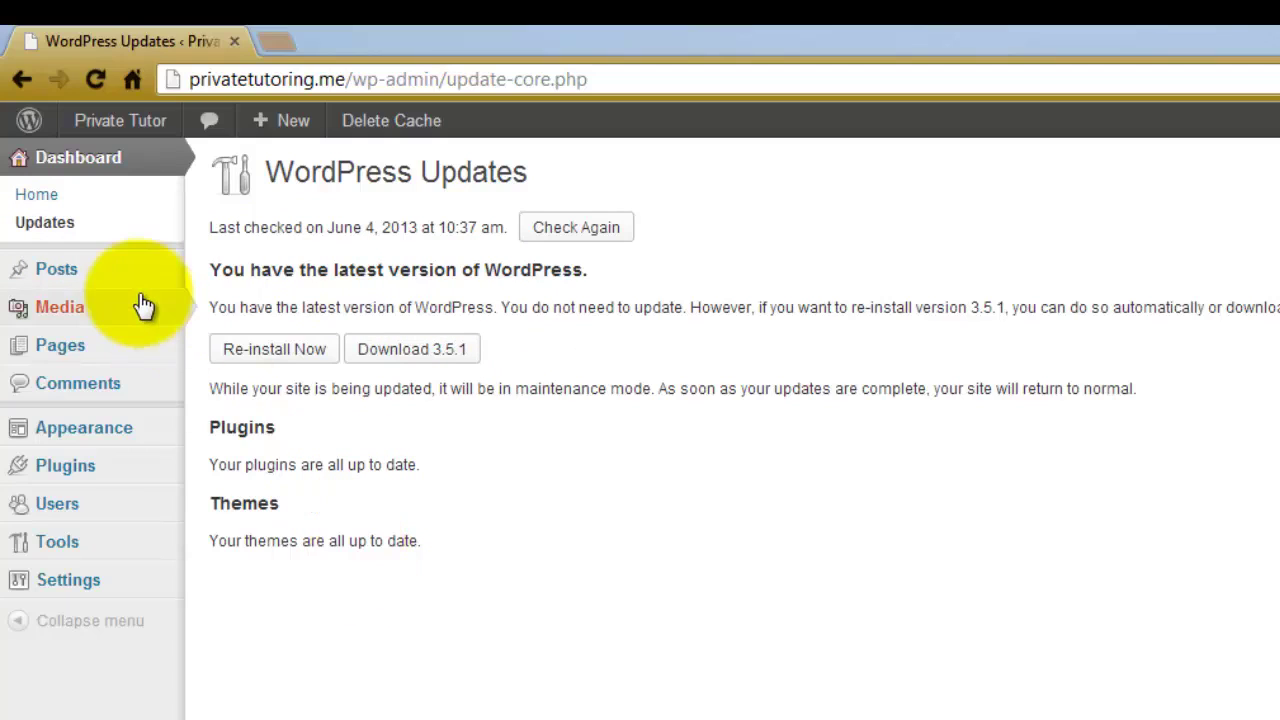
click(107, 277)
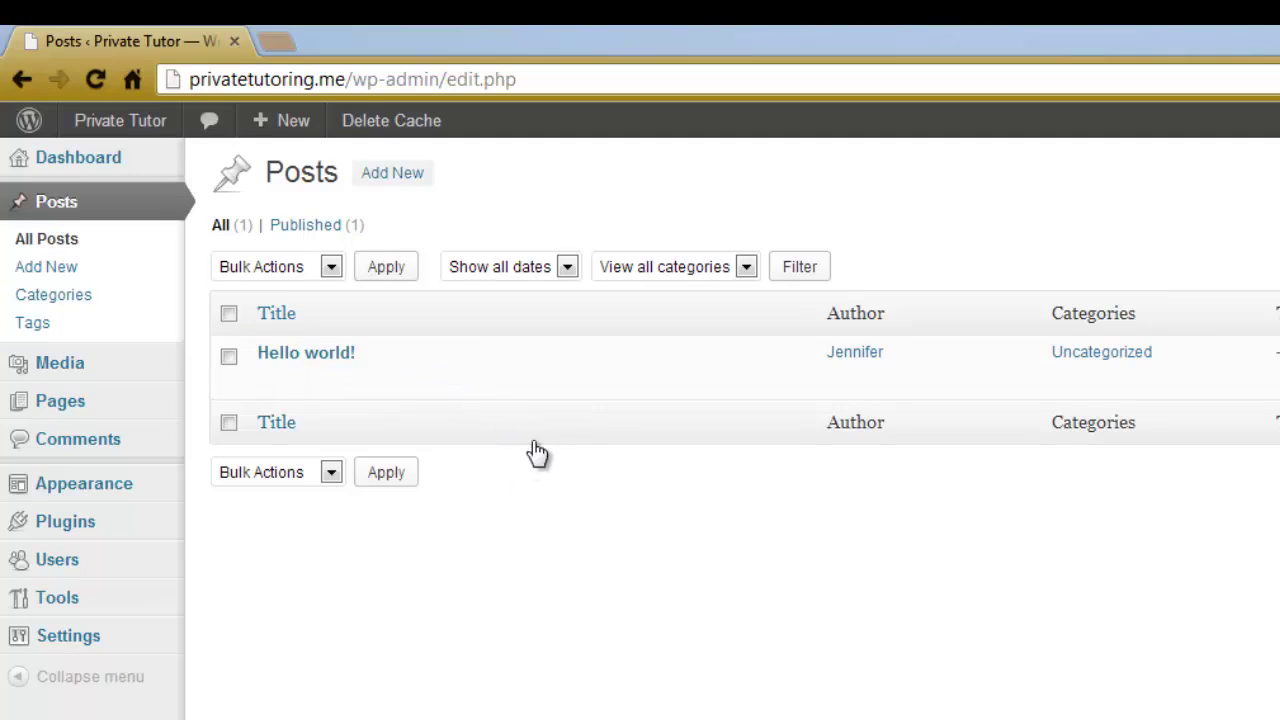
mouse_move(589, 392)
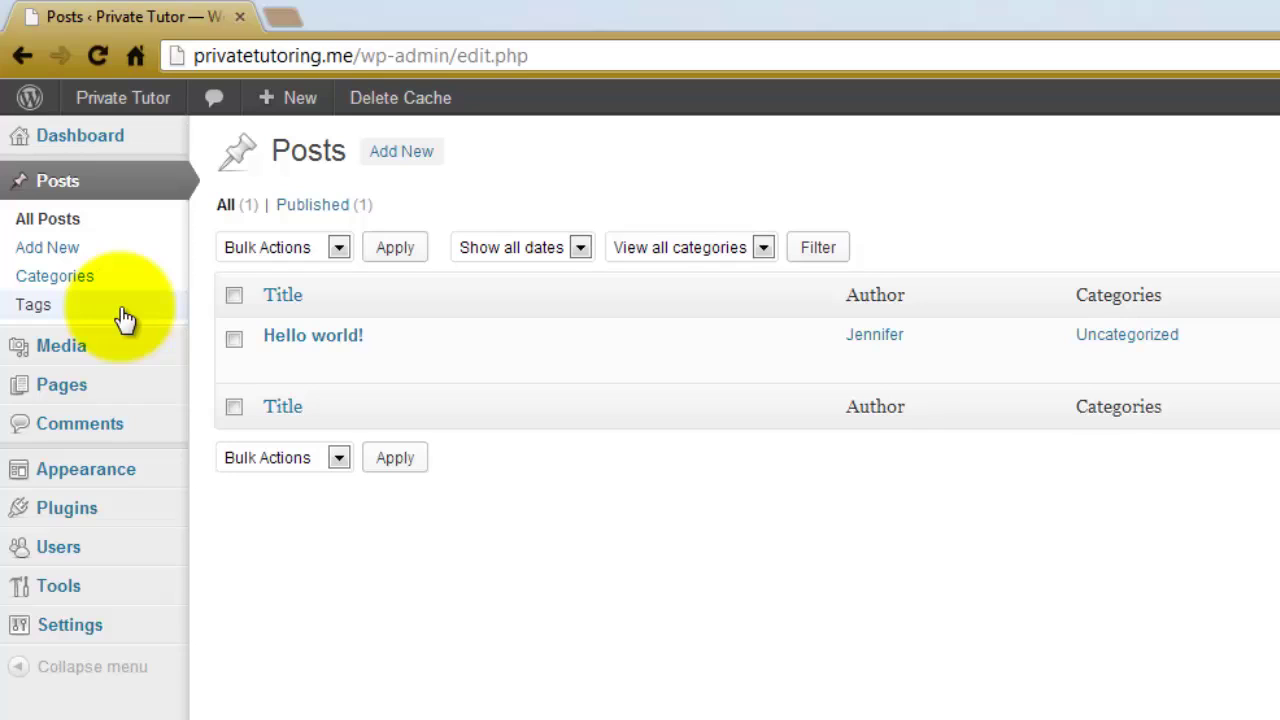
View the Media Library and the list of all pages, showing the sample-page entry's actions.
click(130, 352)
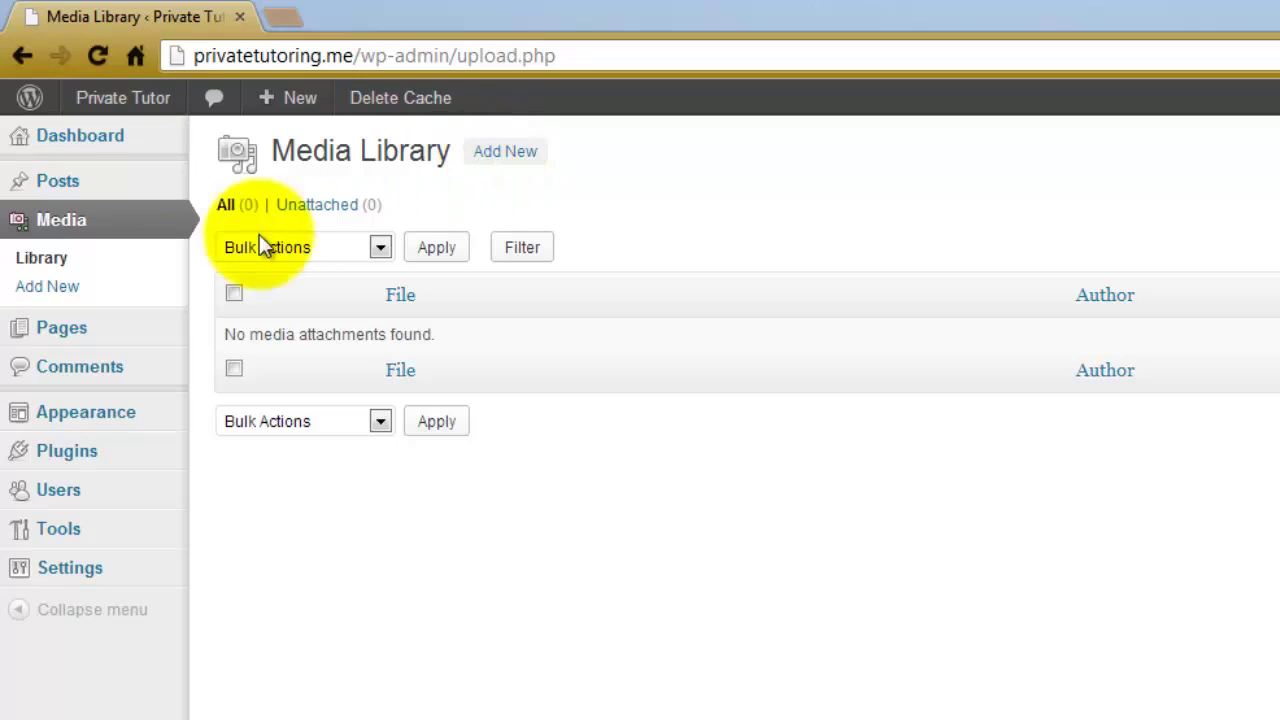
click(78, 330)
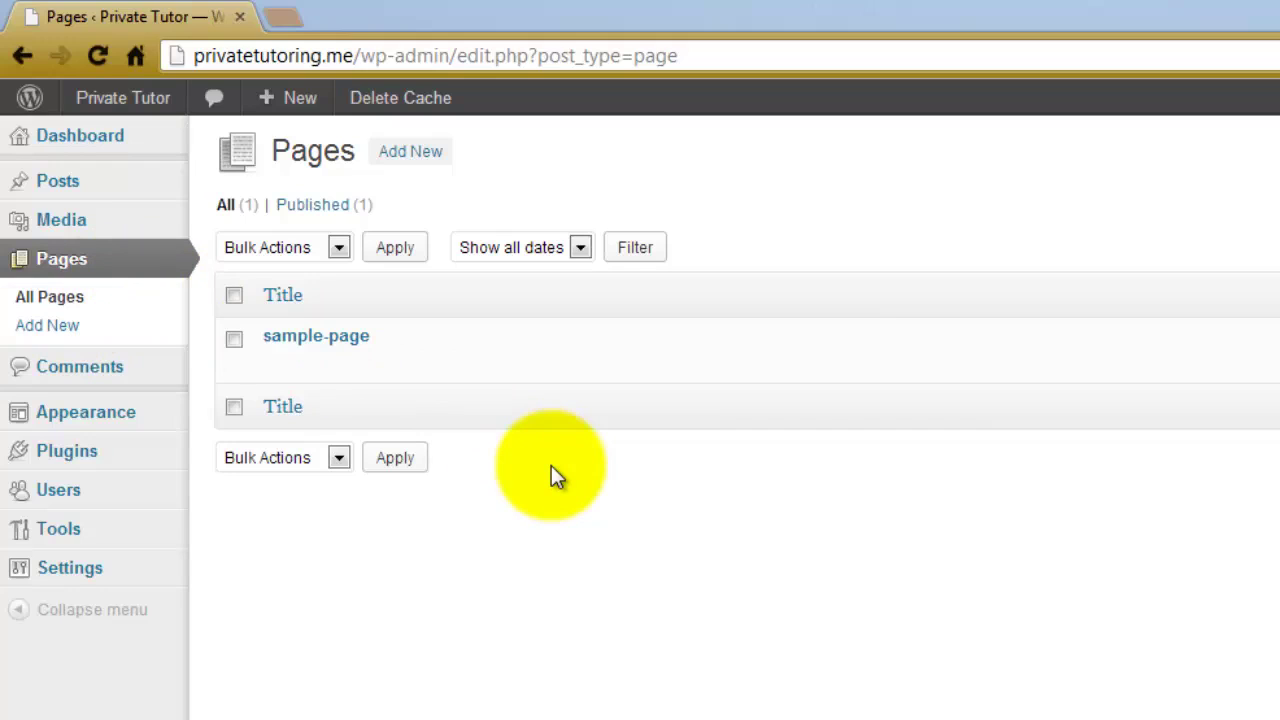
mouse_move(508, 378)
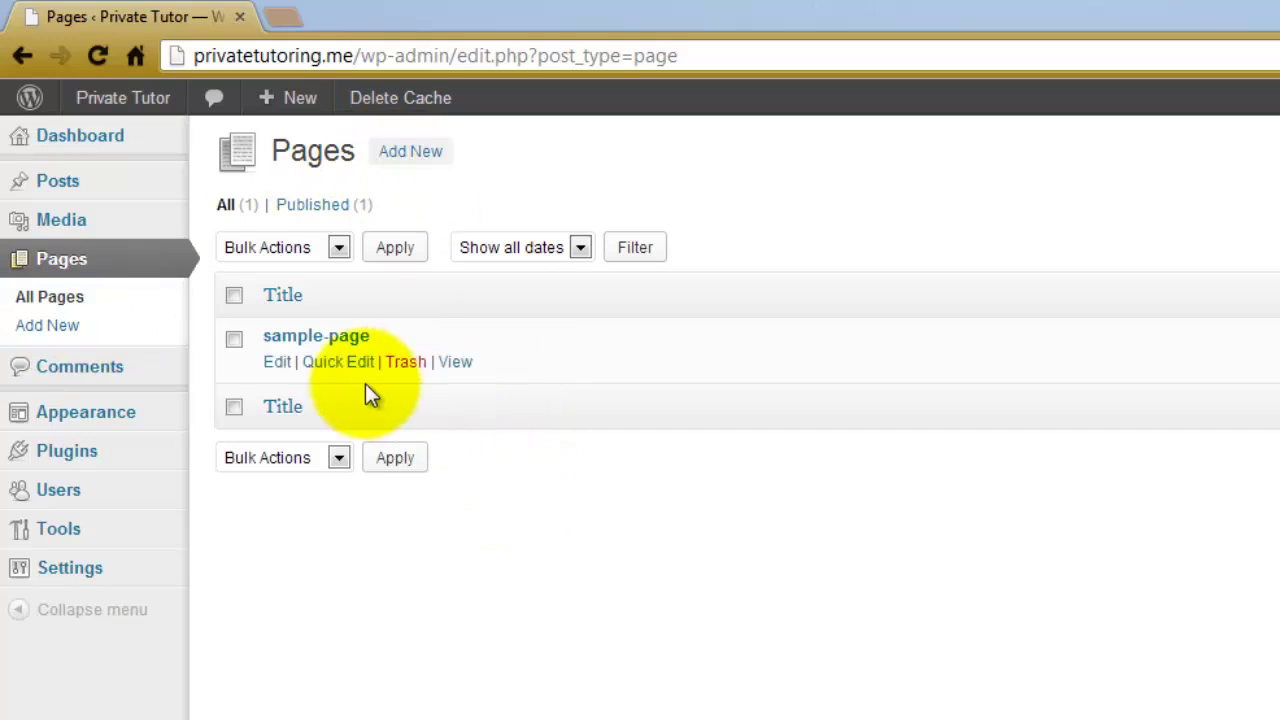
View the Comments list and show the moderation actions for the Mr WordPress comment.
click(128, 380)
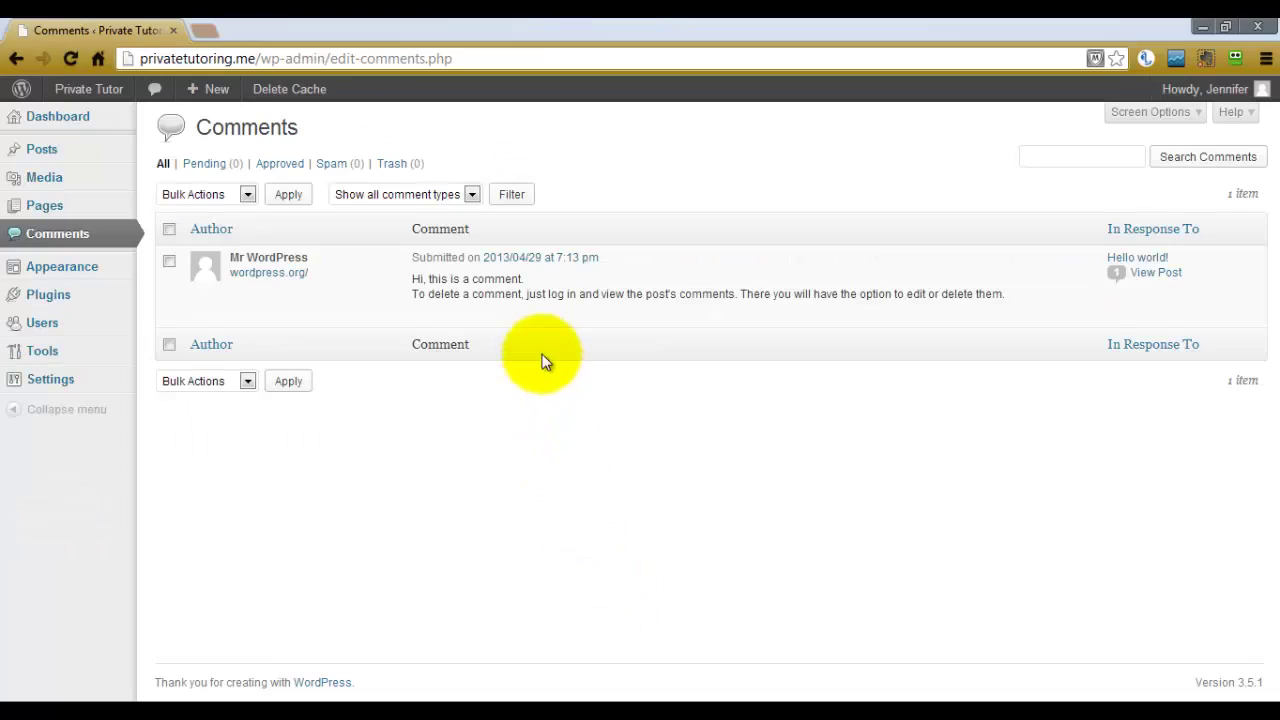
mouse_move(779, 438)
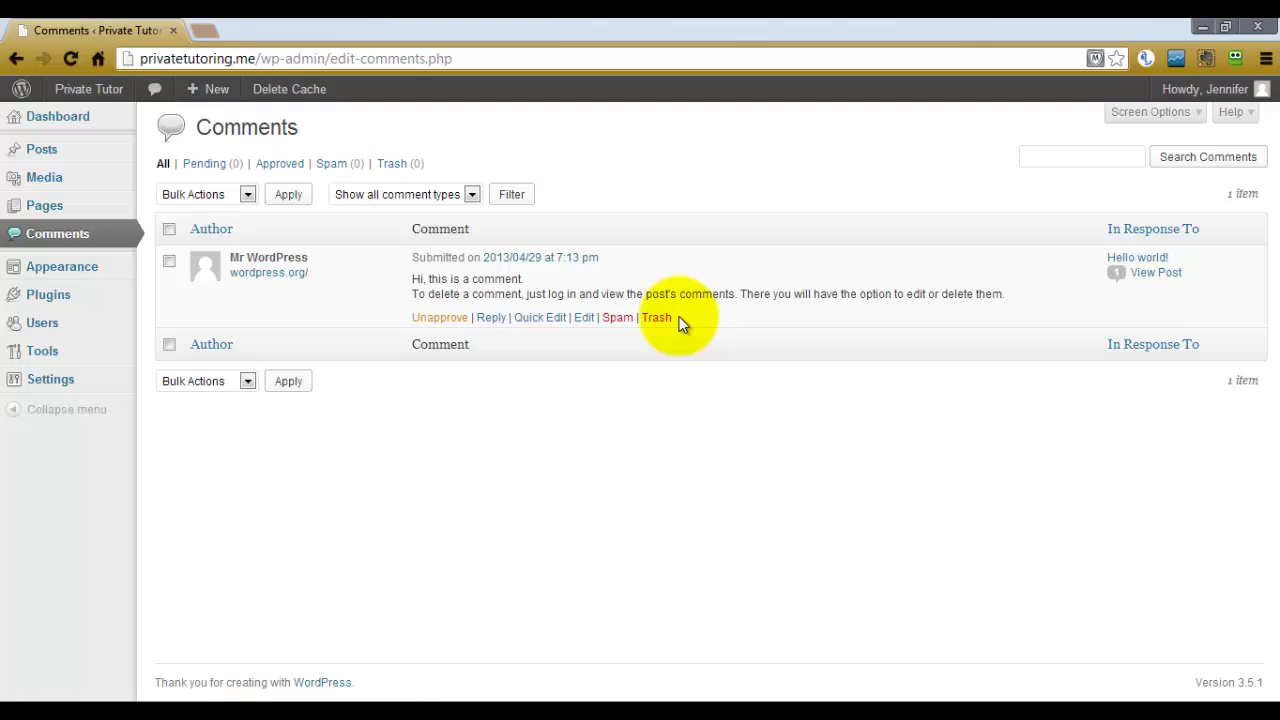
Review the current and available themes on the Manage Themes page and open the theme installation page.
click(110, 278)
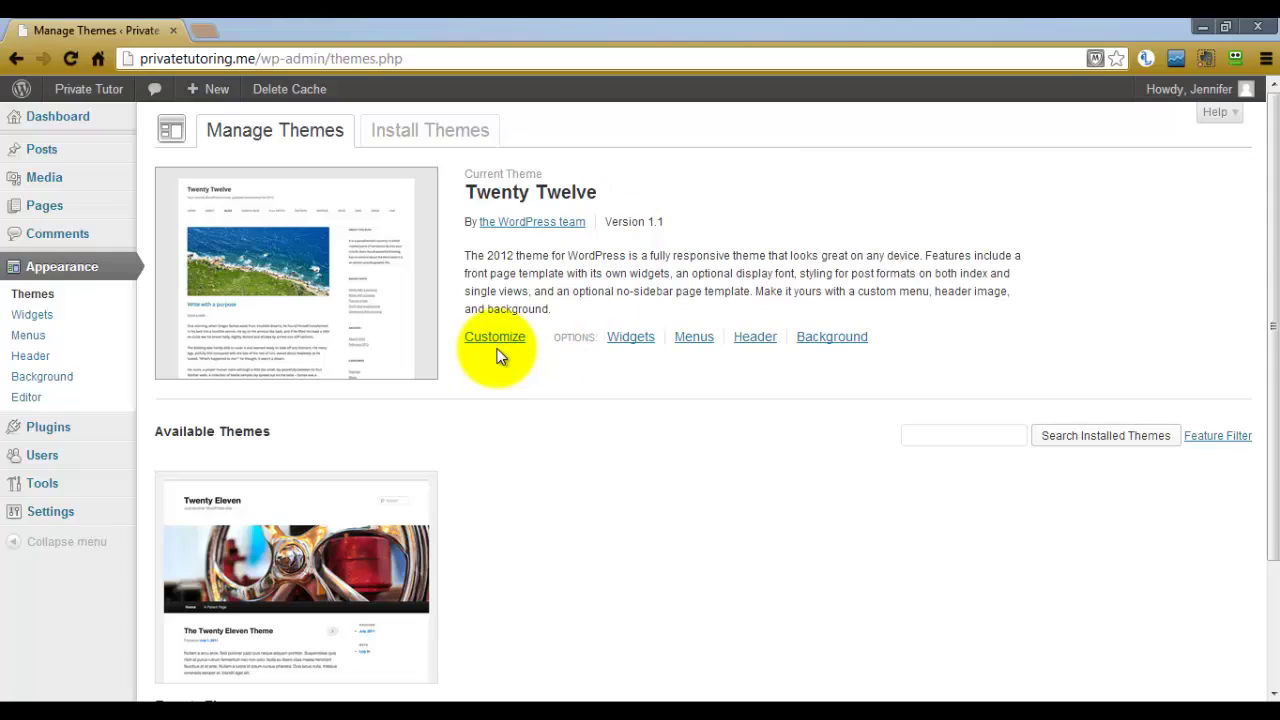
drag(1268, 178, 1262, 338)
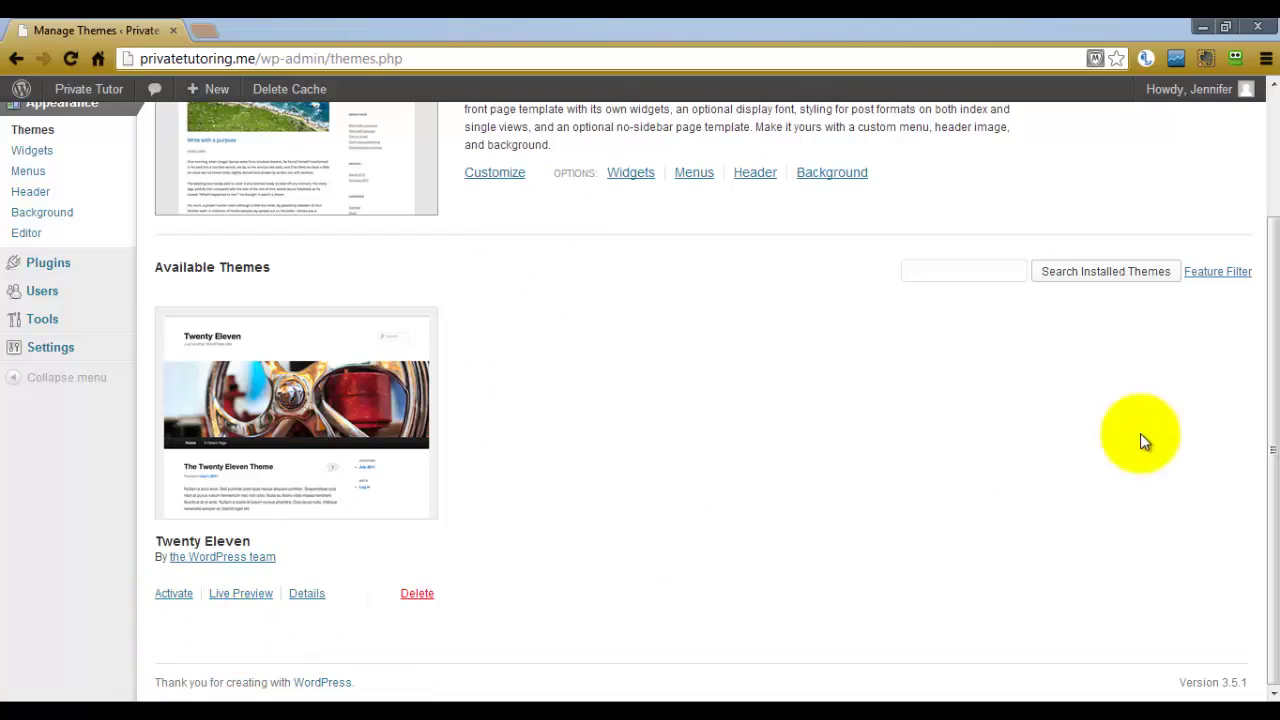
drag(1272, 376, 1266, 190)
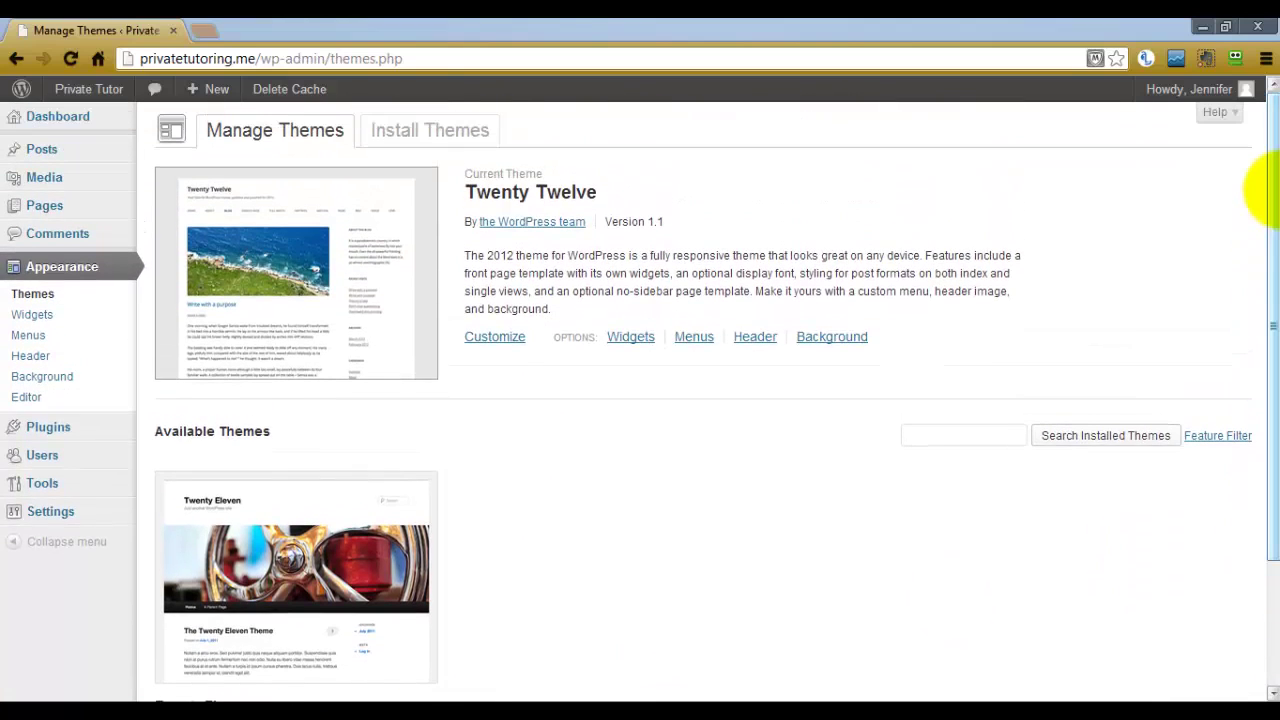
click(450, 146)
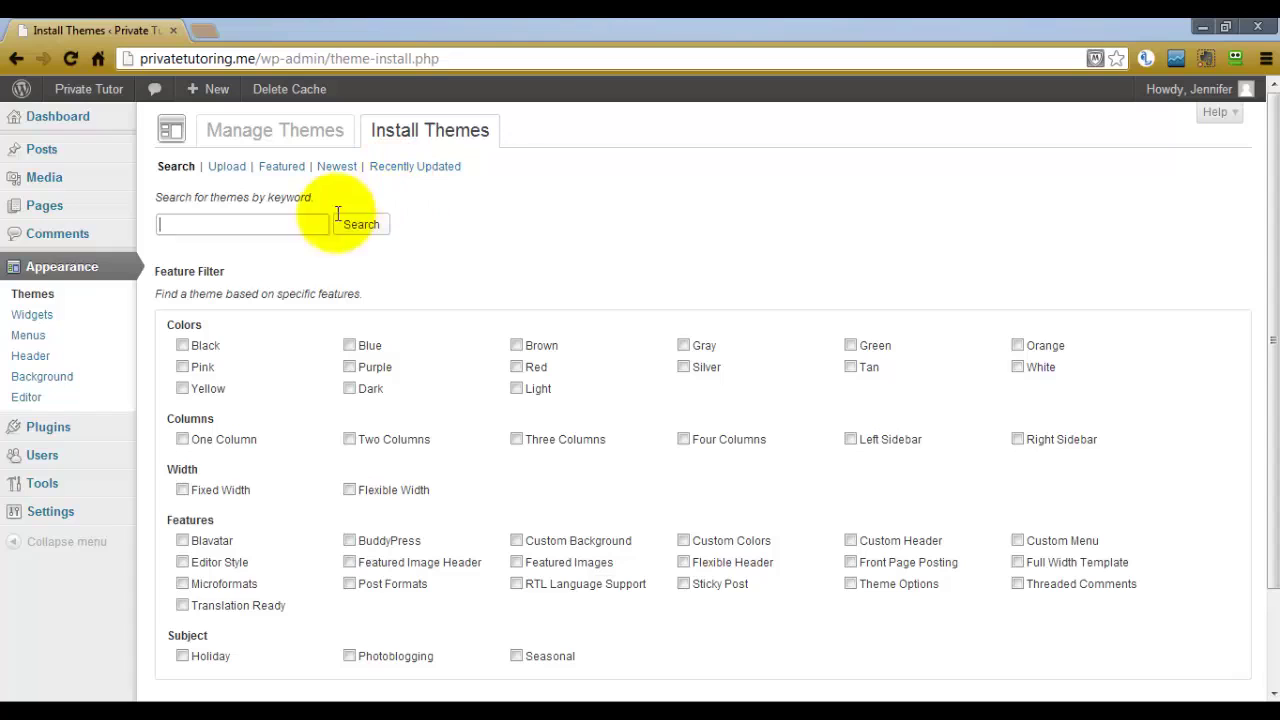
On the Widgets page, remove Archives from the Main Sidebar and add a Calendar widget between Categories and Meta.
click(42, 318)
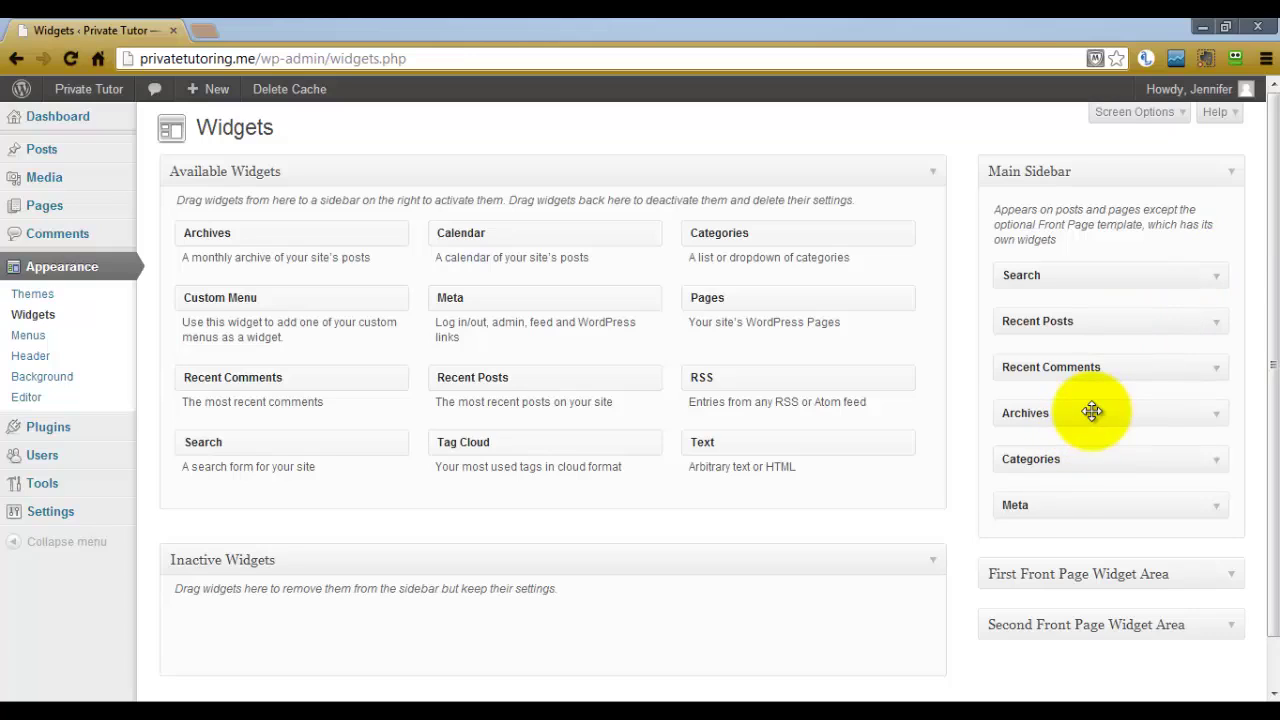
drag(1091, 411, 757, 500)
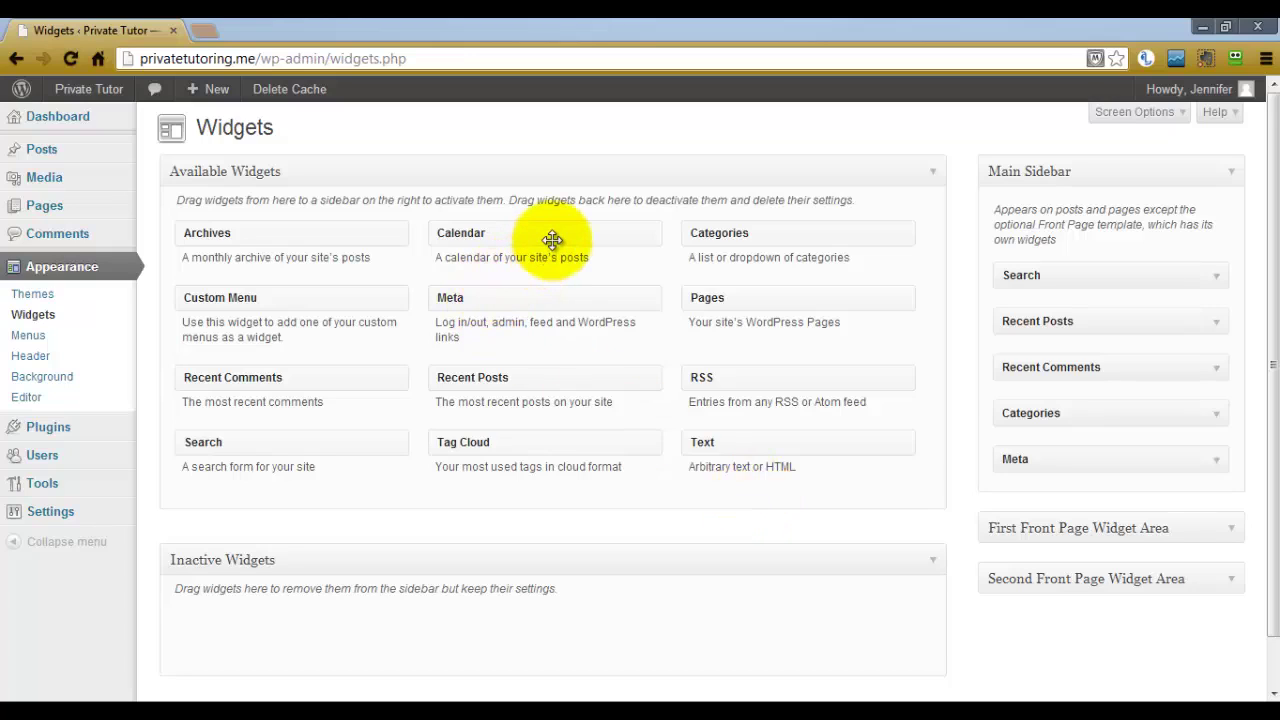
drag(552, 240, 1110, 283)
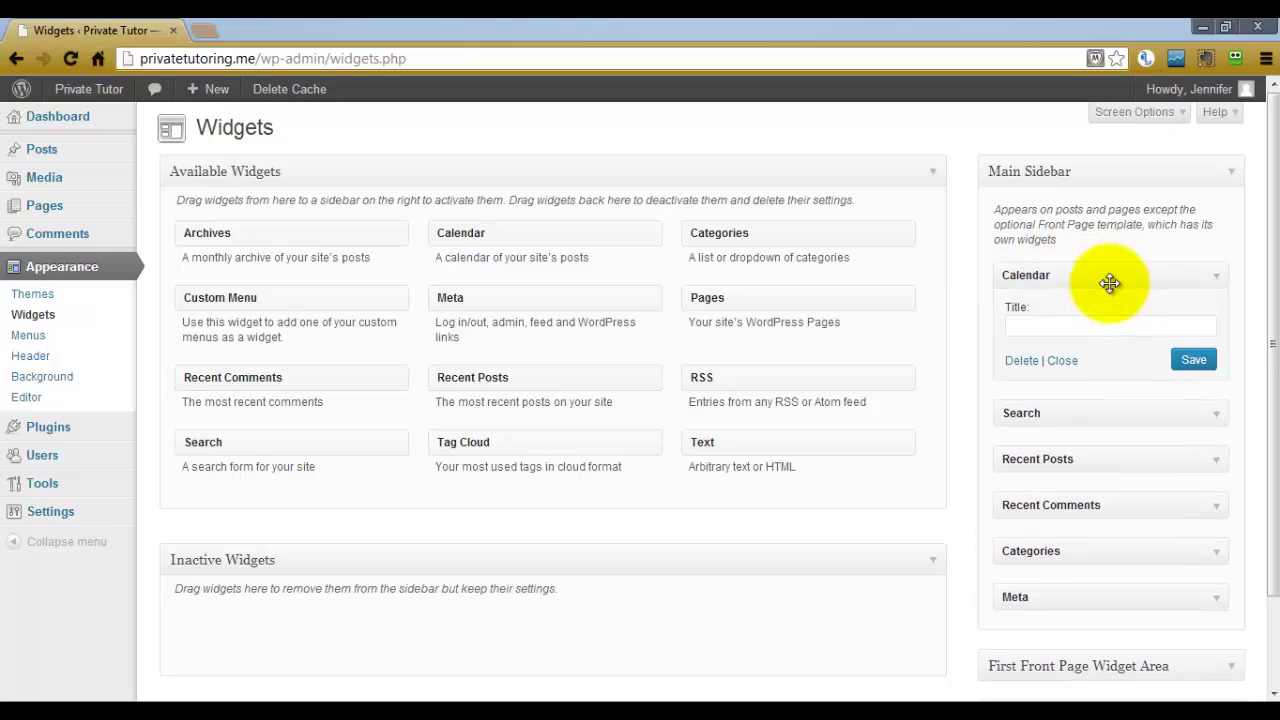
click(1218, 280)
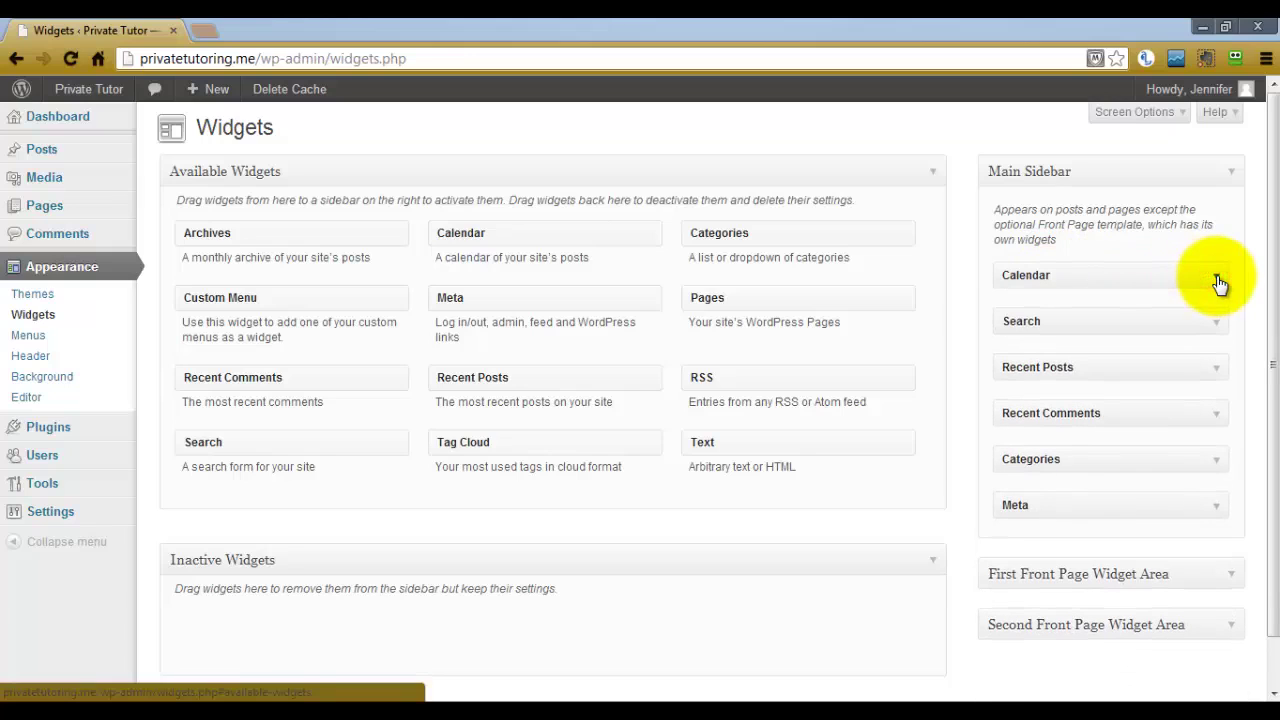
drag(1166, 274, 1180, 463)
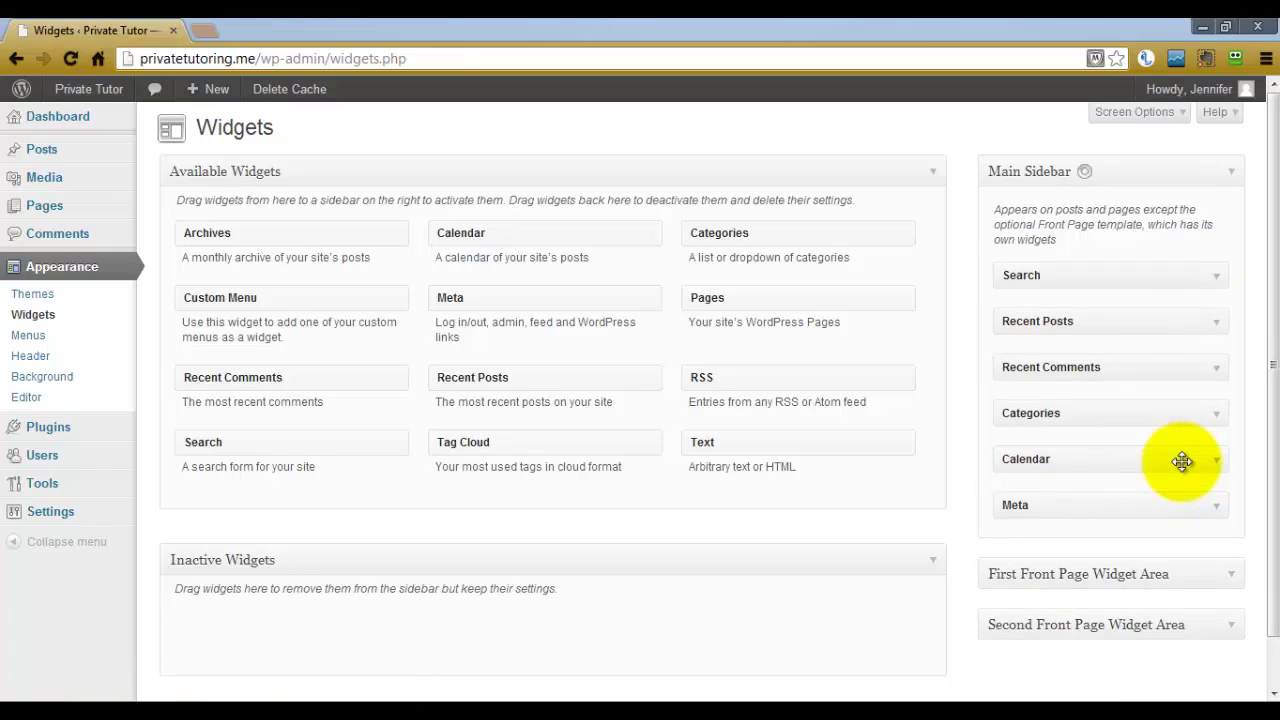
View the live site's front page to check its sidebar, and return to the Widgets page.
mouse_move(104, 104)
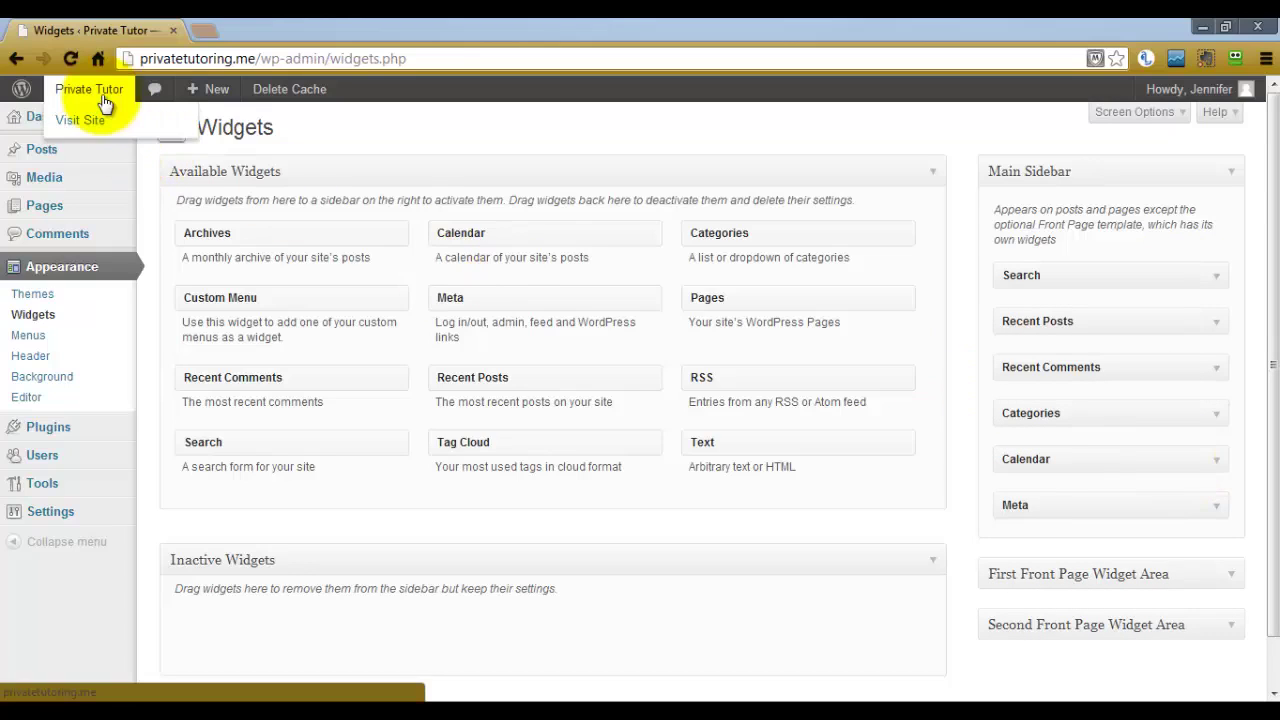
click(84, 120)
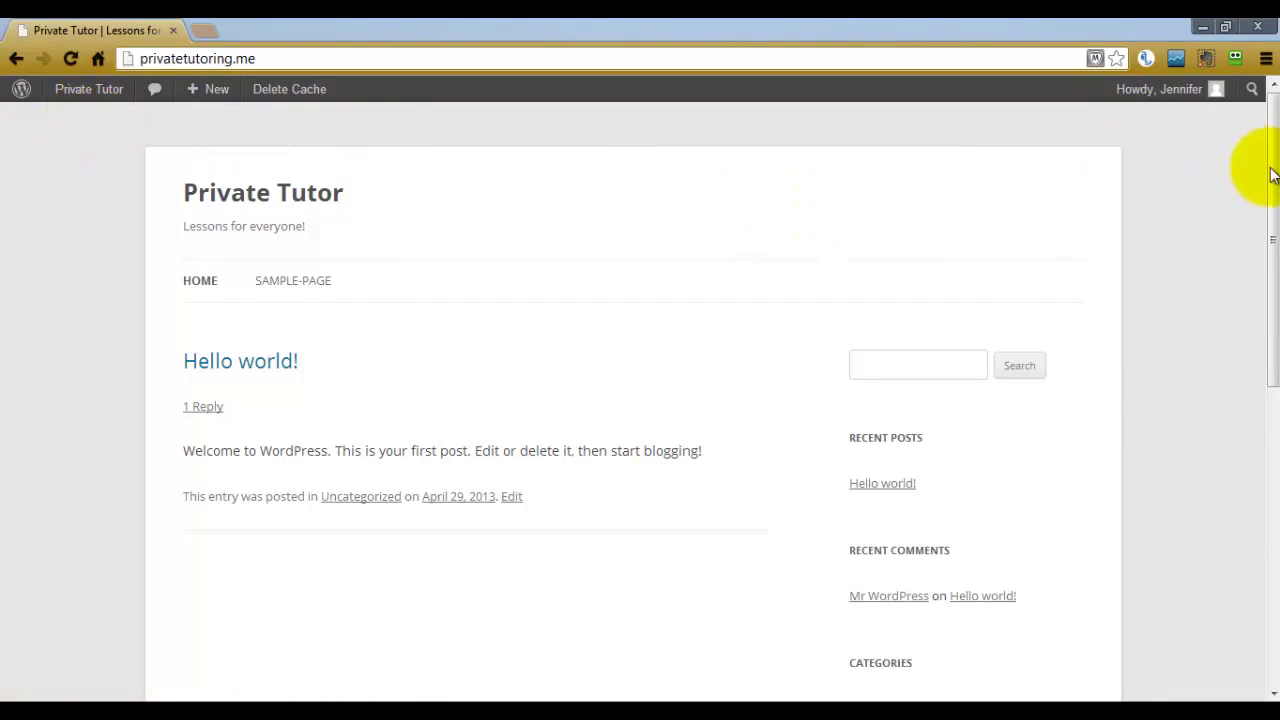
drag(1272, 175, 1262, 90)
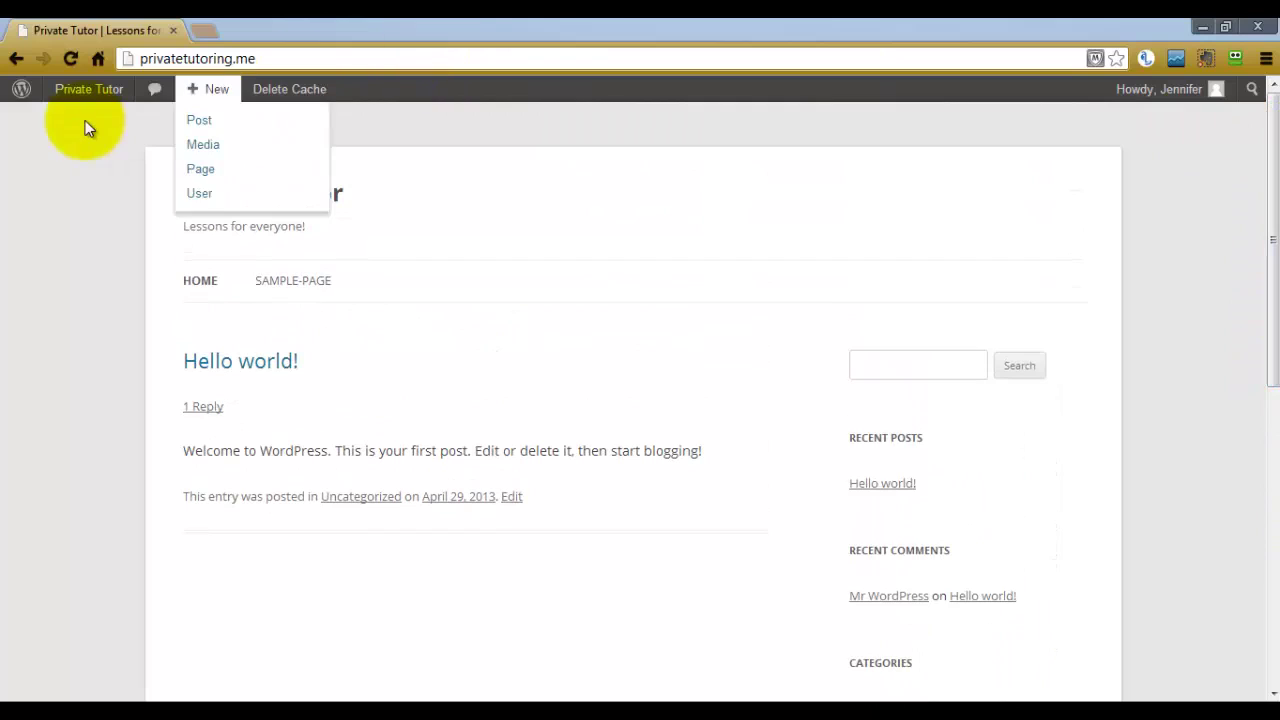
mouse_move(86, 100)
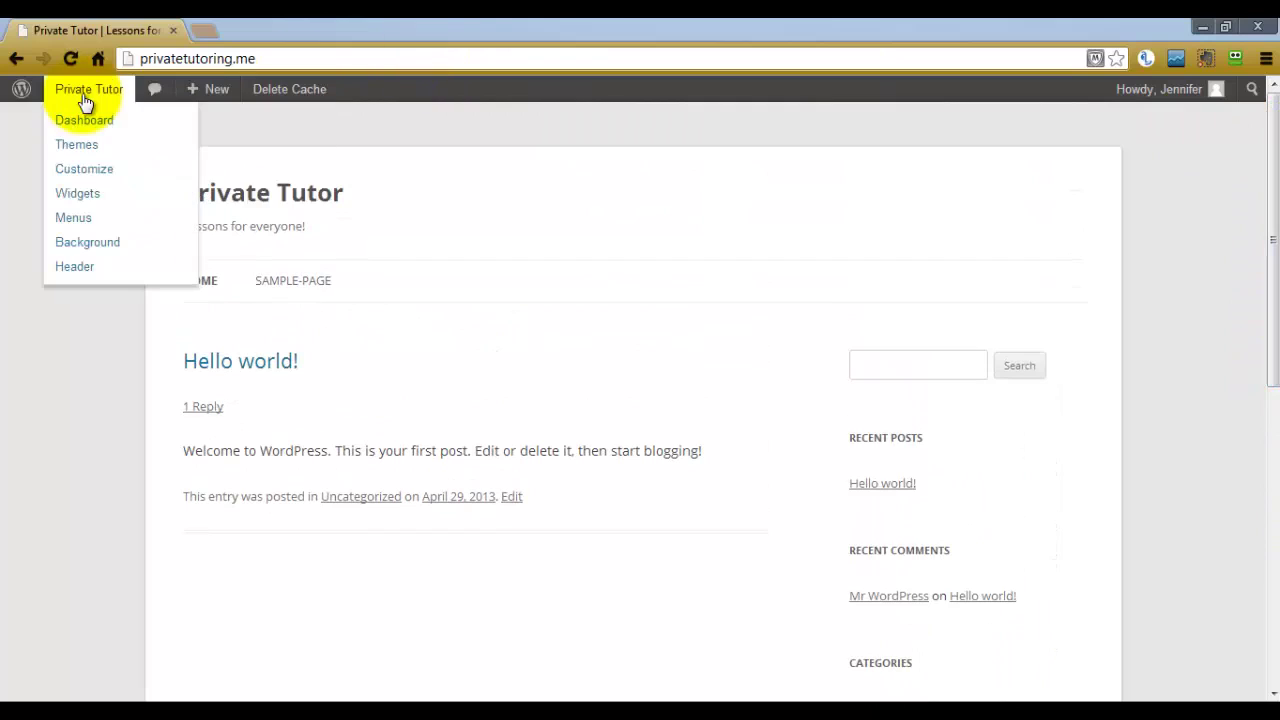
click(78, 198)
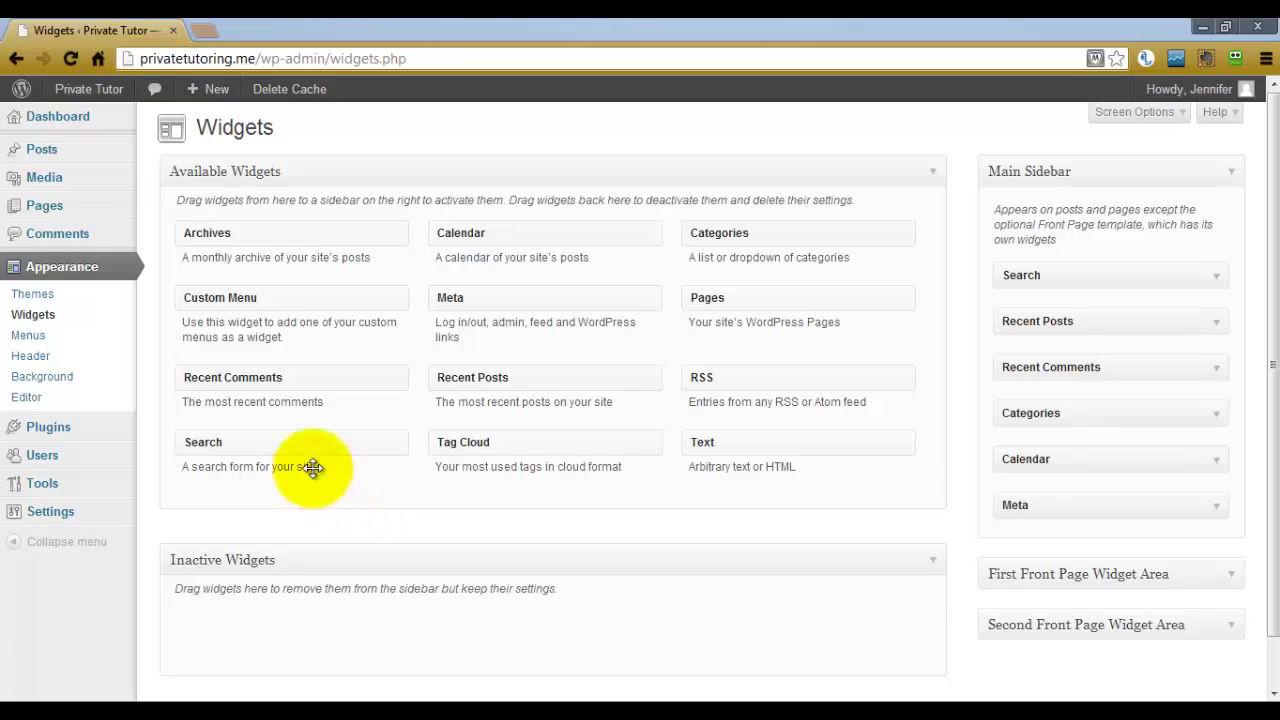
Review the theme's appearance pages for Menus, Custom Header and Custom Background.
click(47, 341)
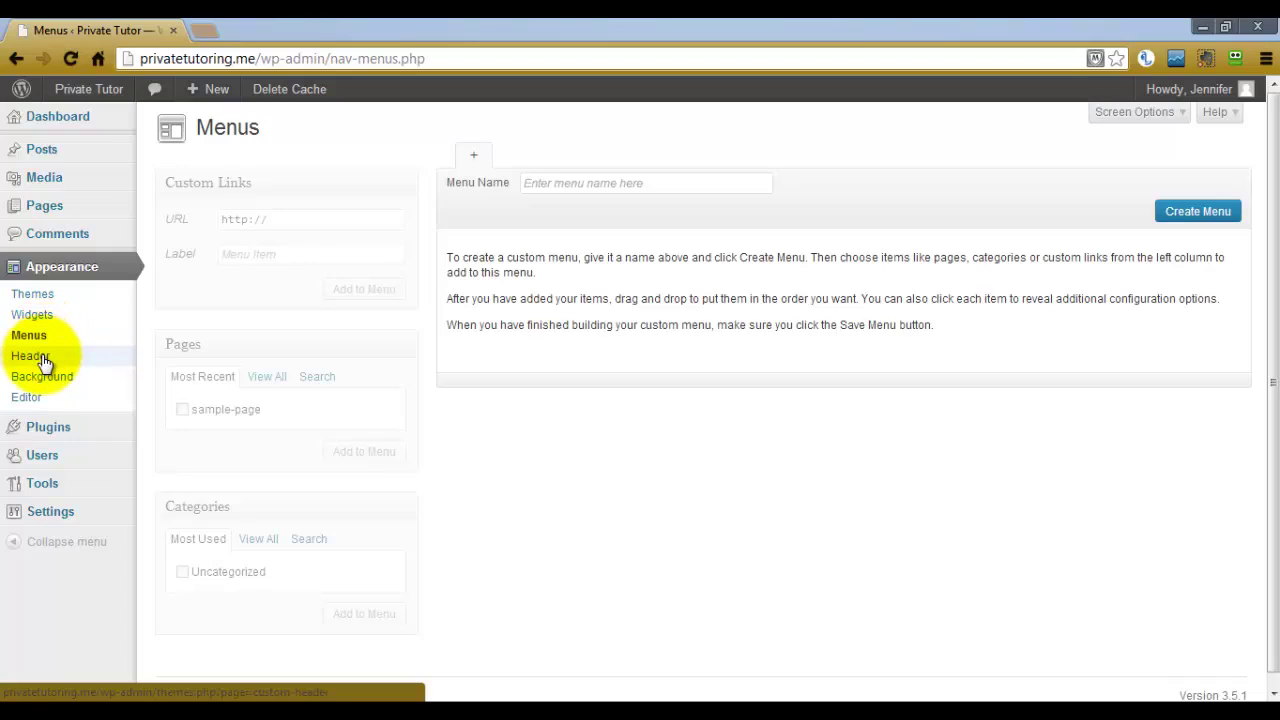
click(45, 340)
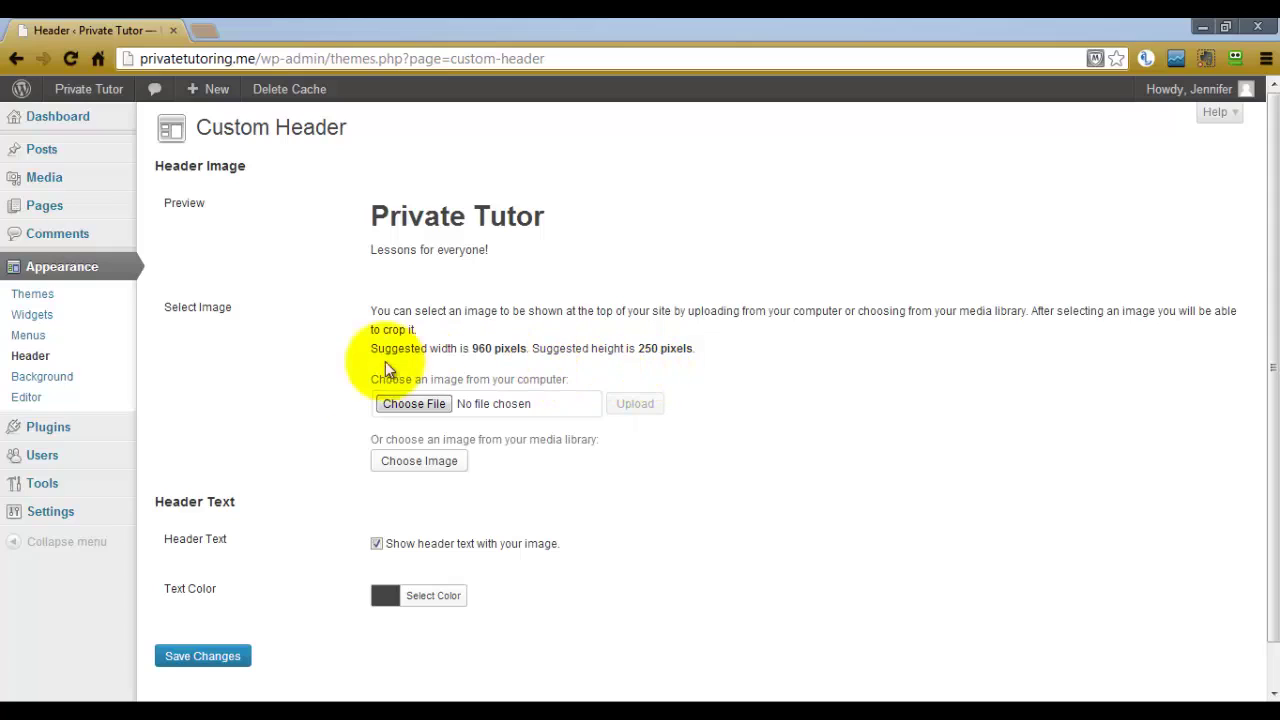
click(63, 381)
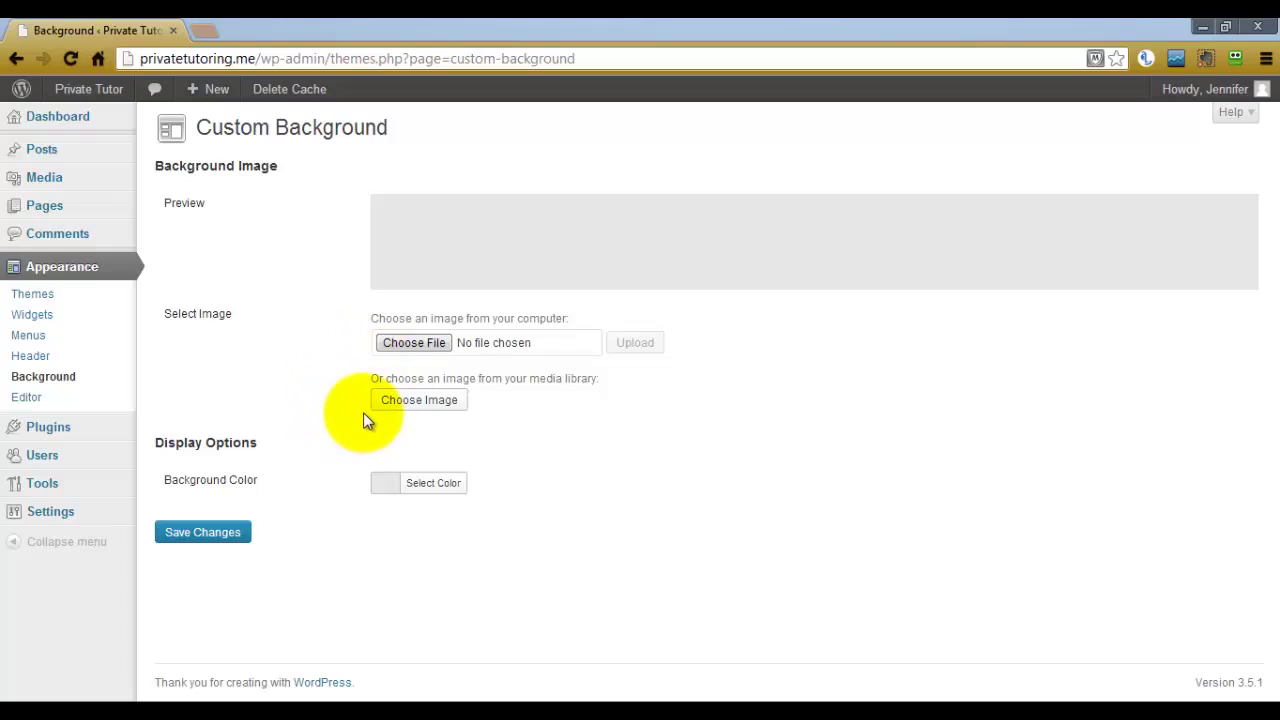
View the list of installed plugins and open the page for adding new plugins.
click(86, 430)
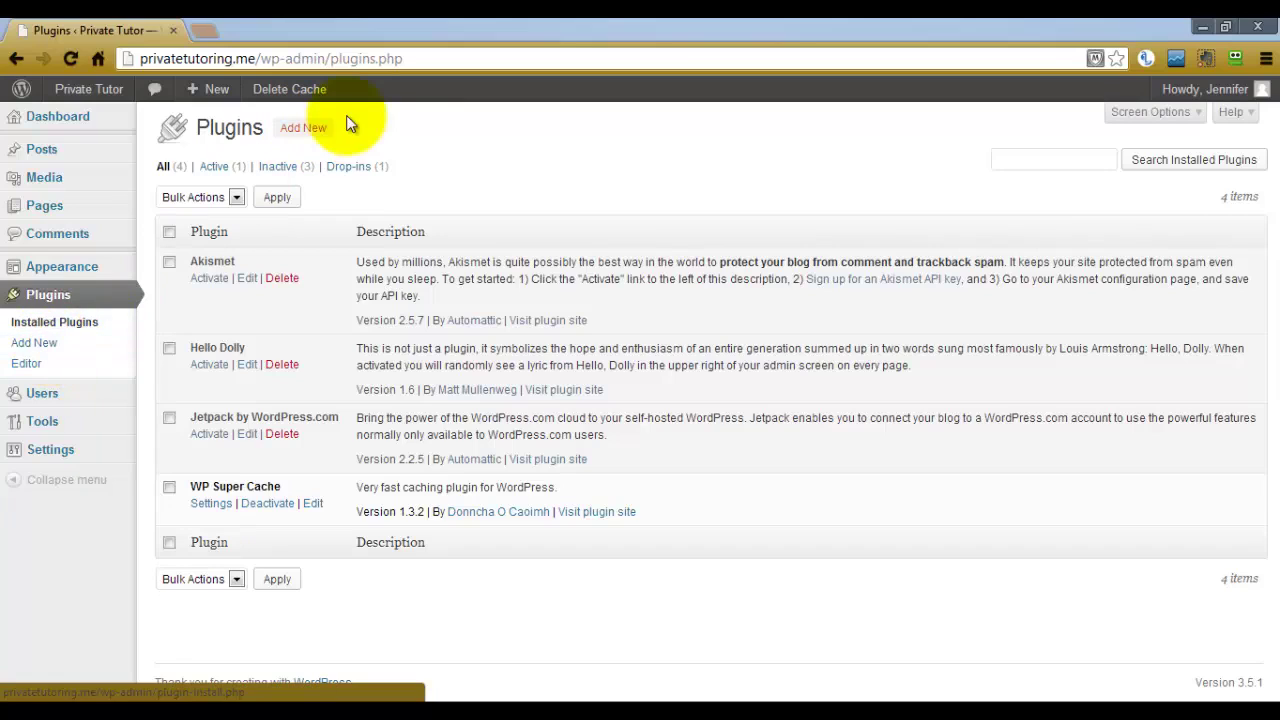
click(305, 130)
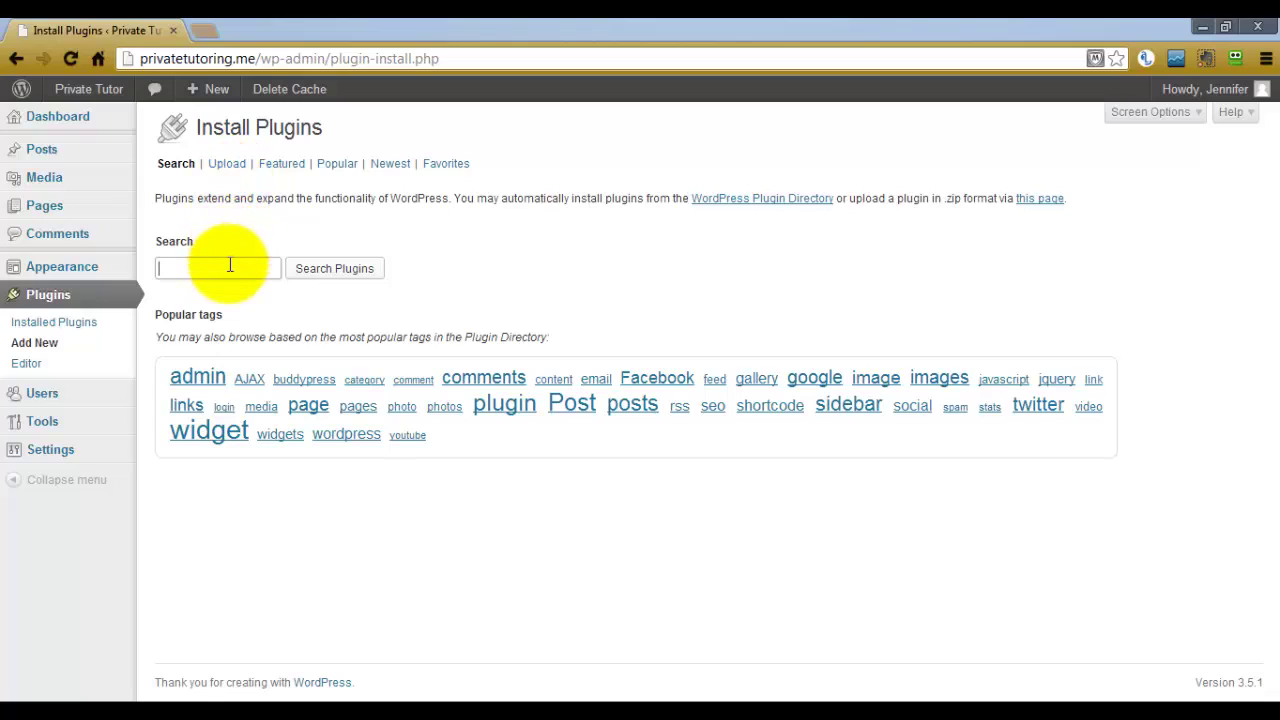
View the Users list with its available role choices, and open the Available Tools page.
click(103, 400)
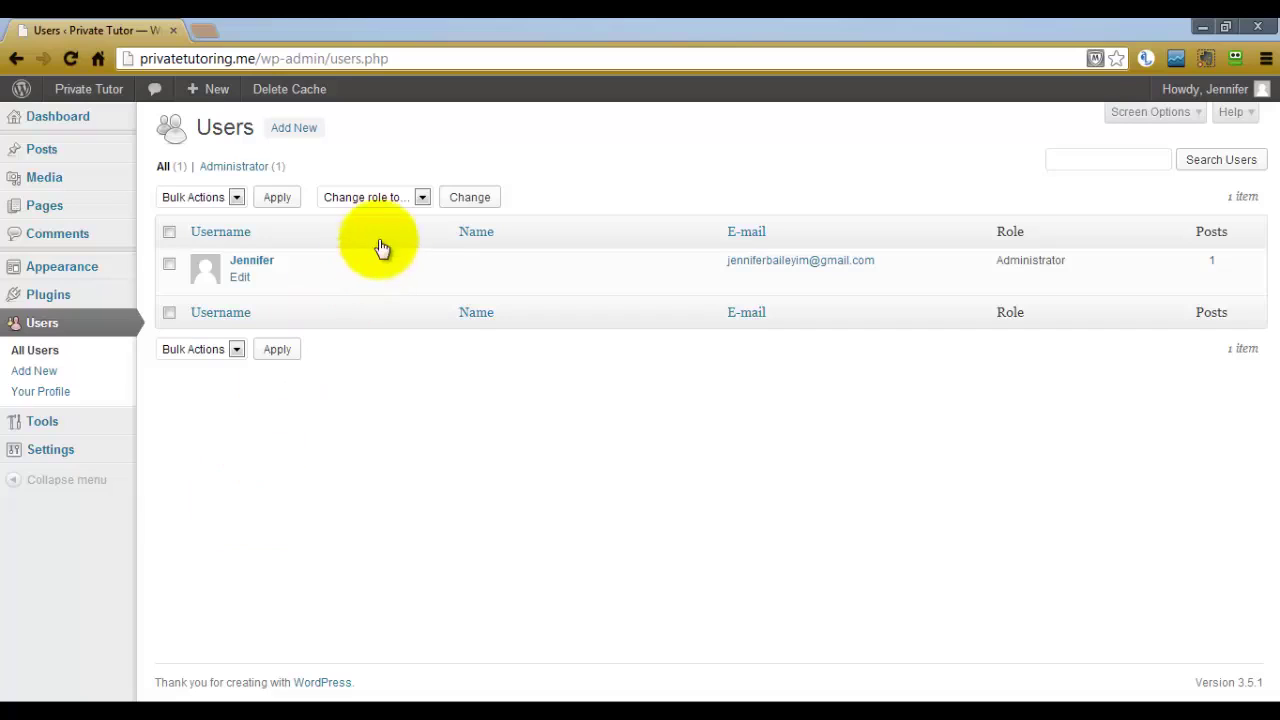
click(422, 197)
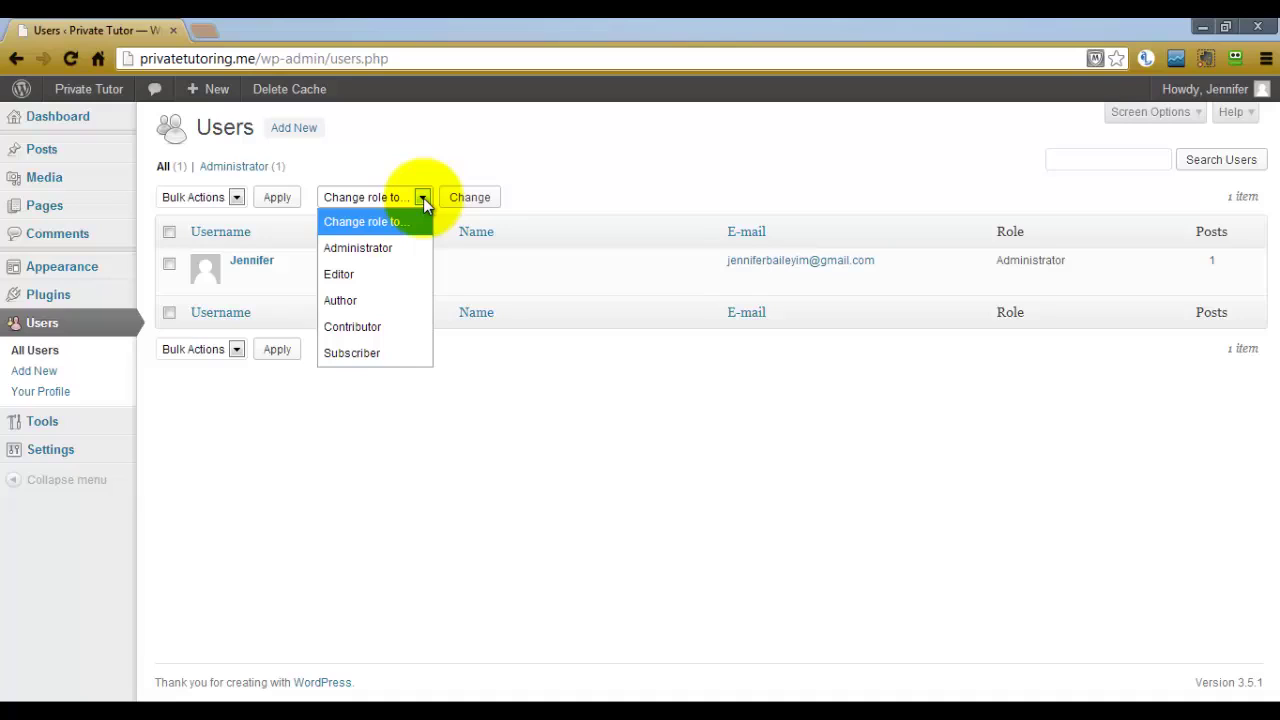
click(417, 163)
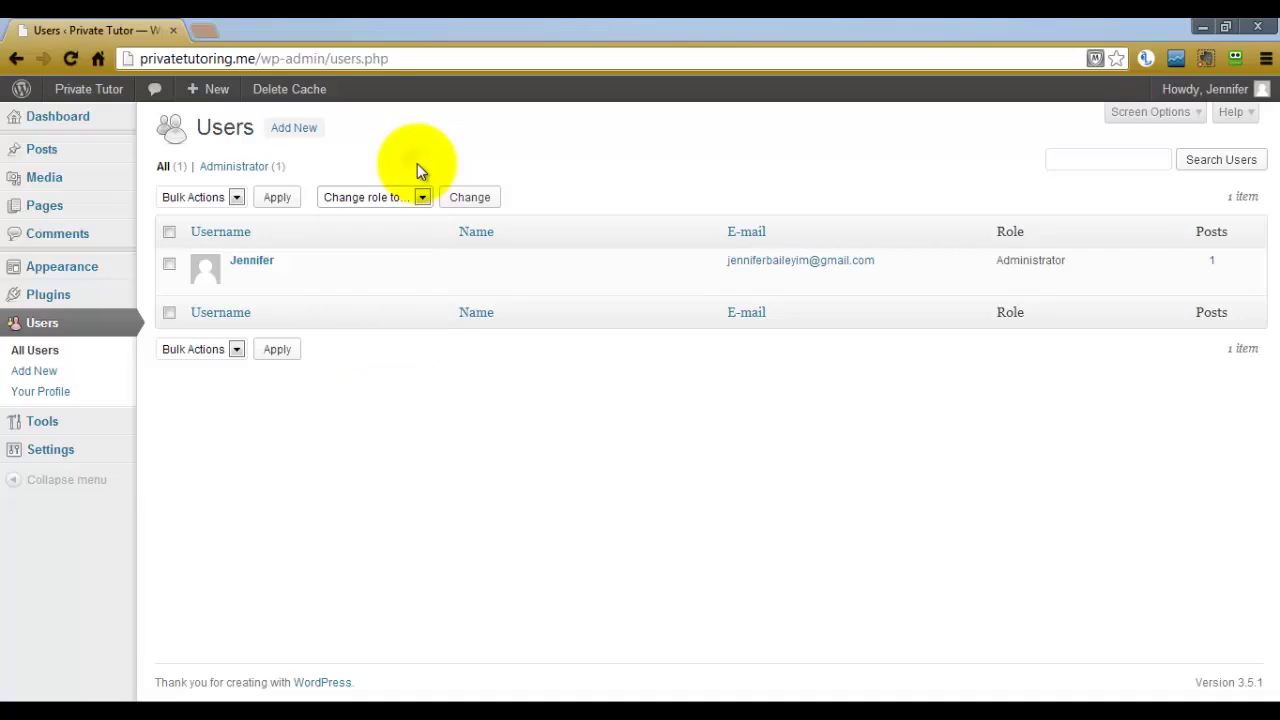
click(44, 425)
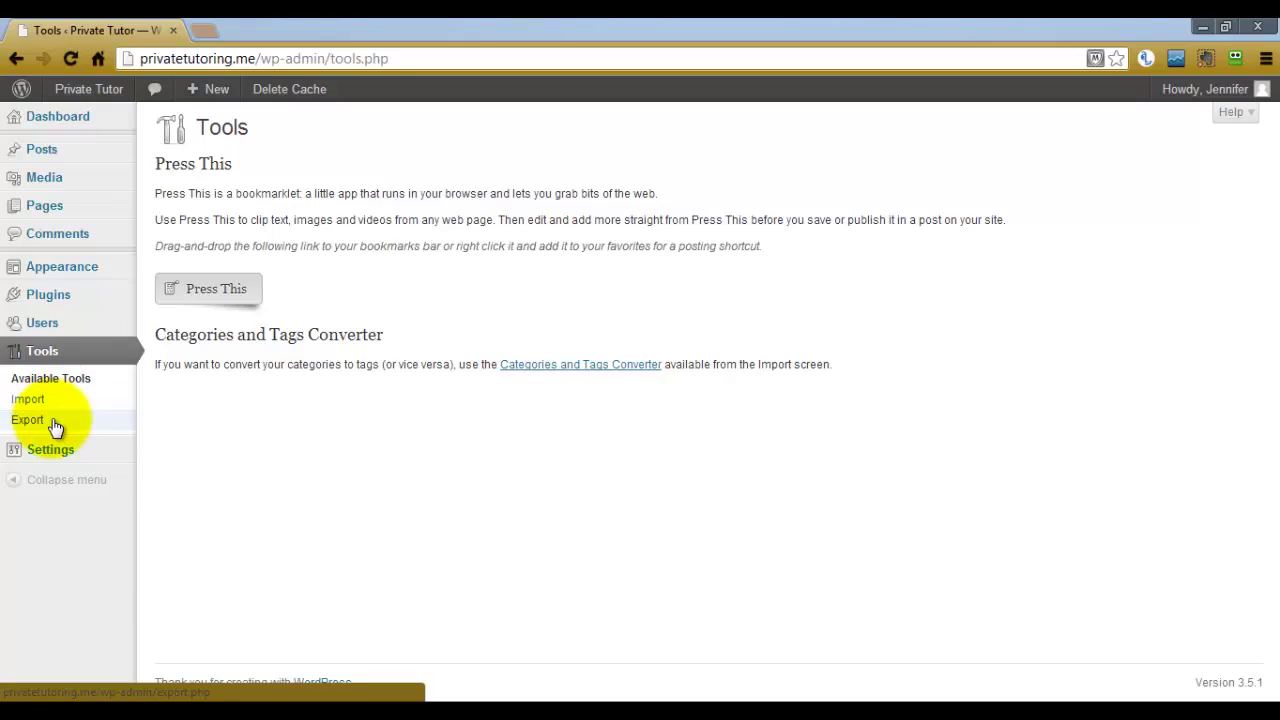
Review the General Settings from the site title and tagline down to the time format and week start.
click(55, 452)
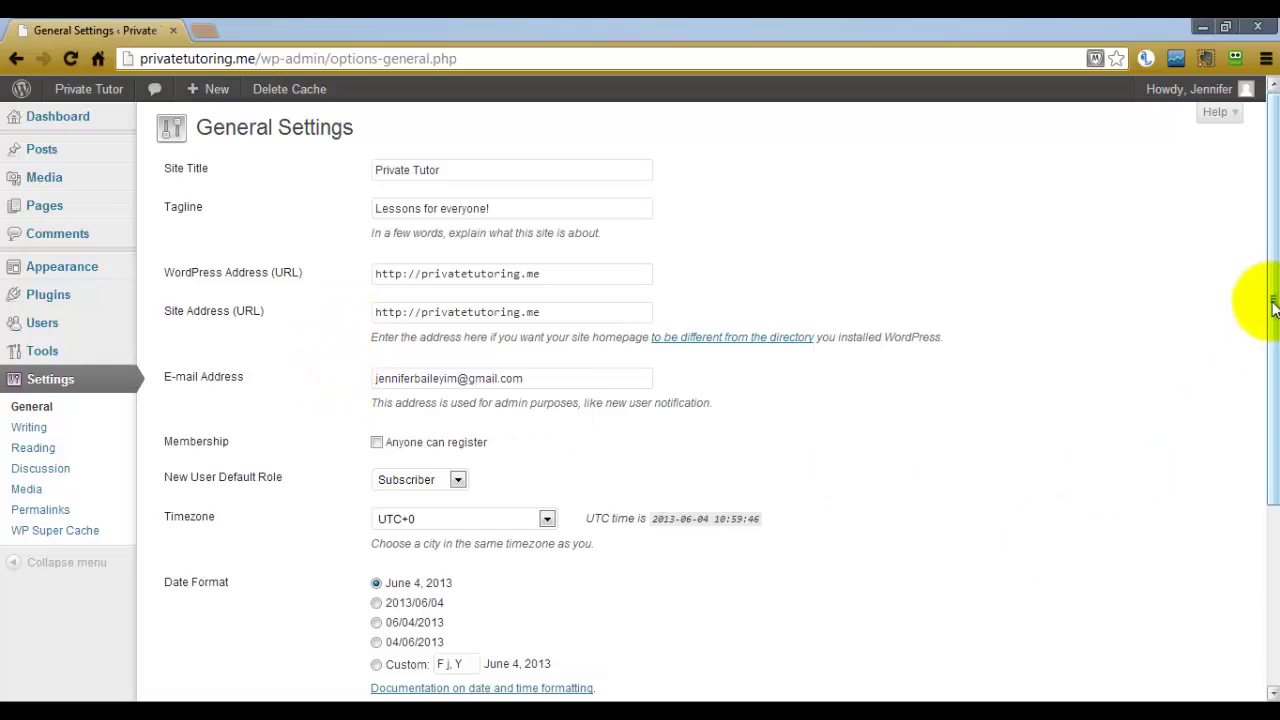
drag(1271, 288, 1266, 455)
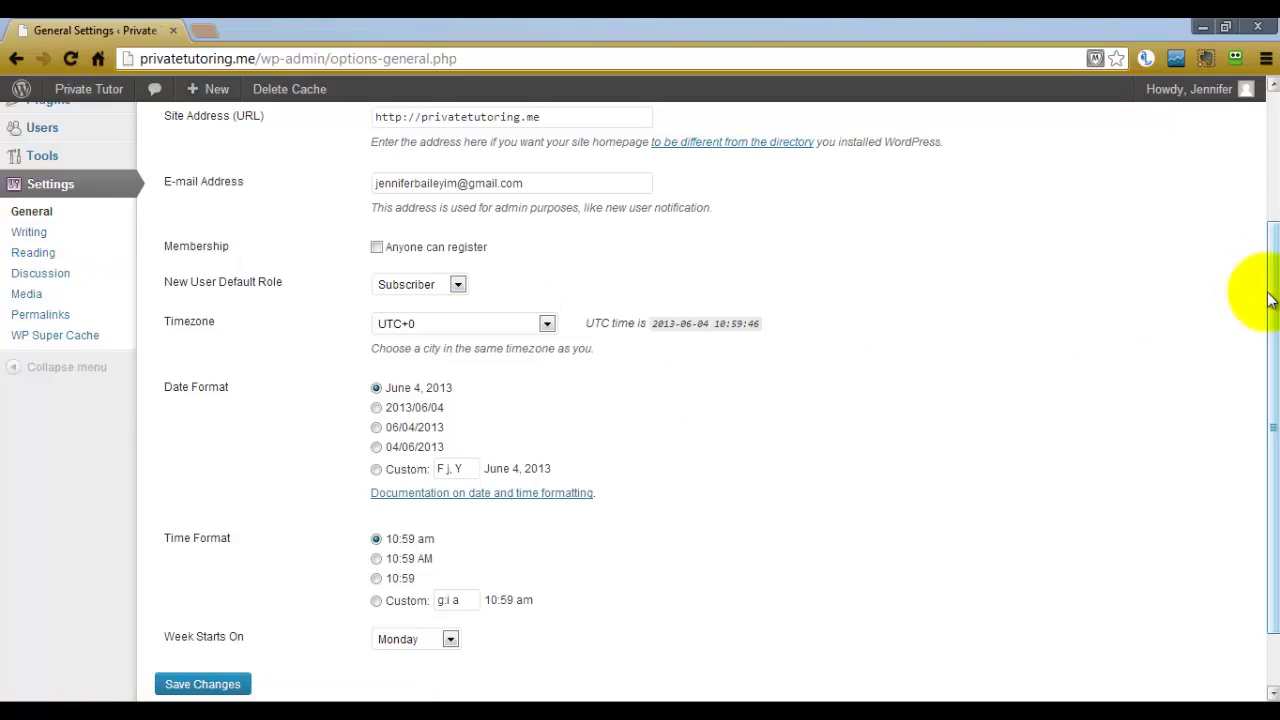
drag(1268, 290, 1271, 362)
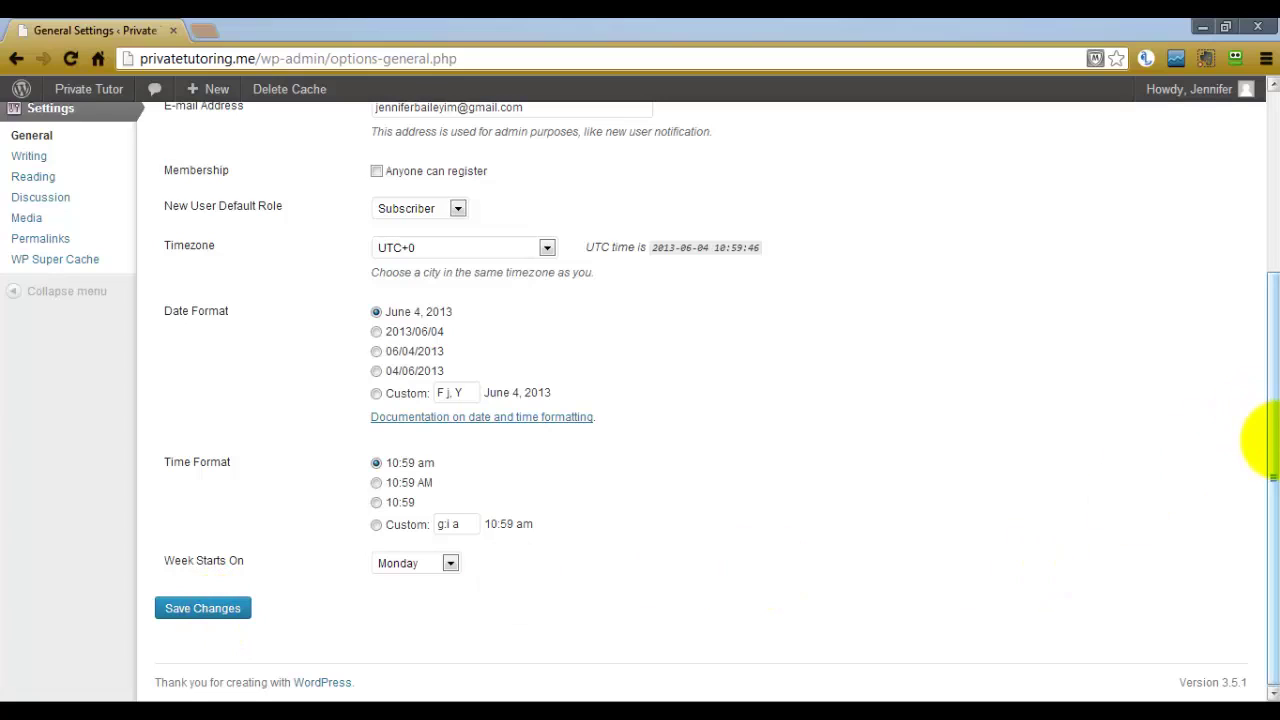
drag(1274, 423, 1260, 266)
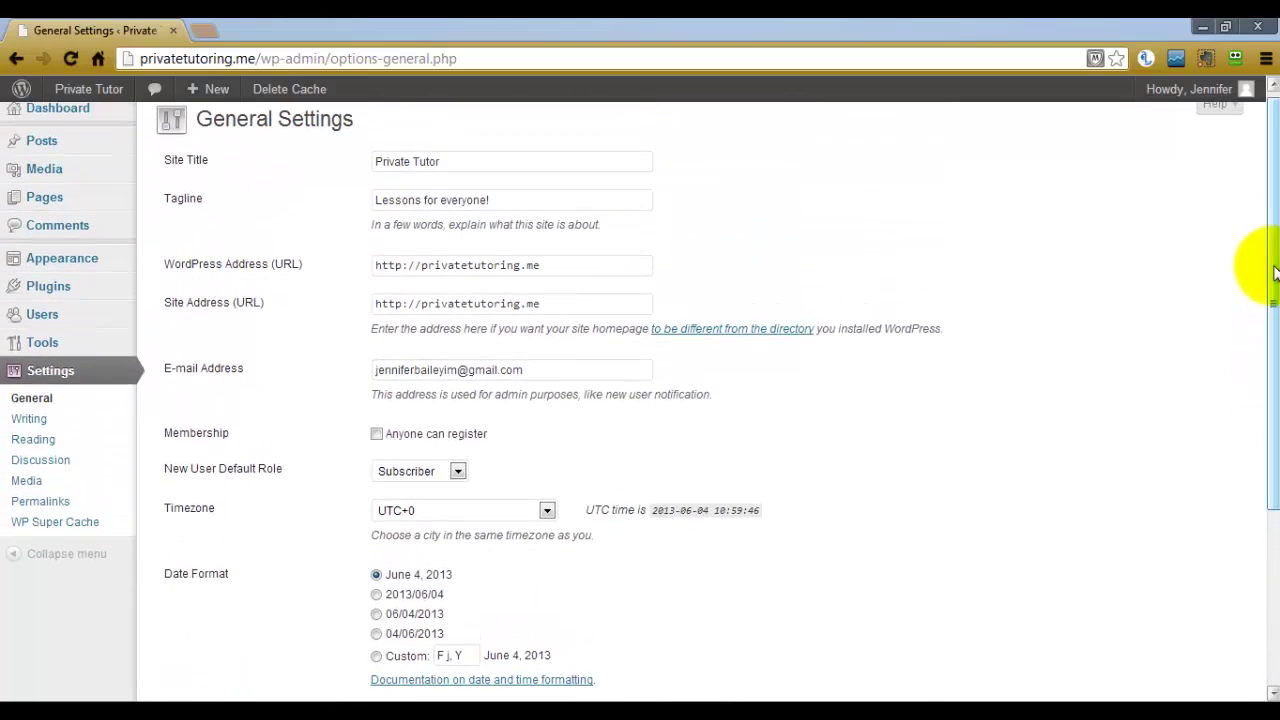
Review the Writing Settings and the Reading Settings pages.
click(24, 420)
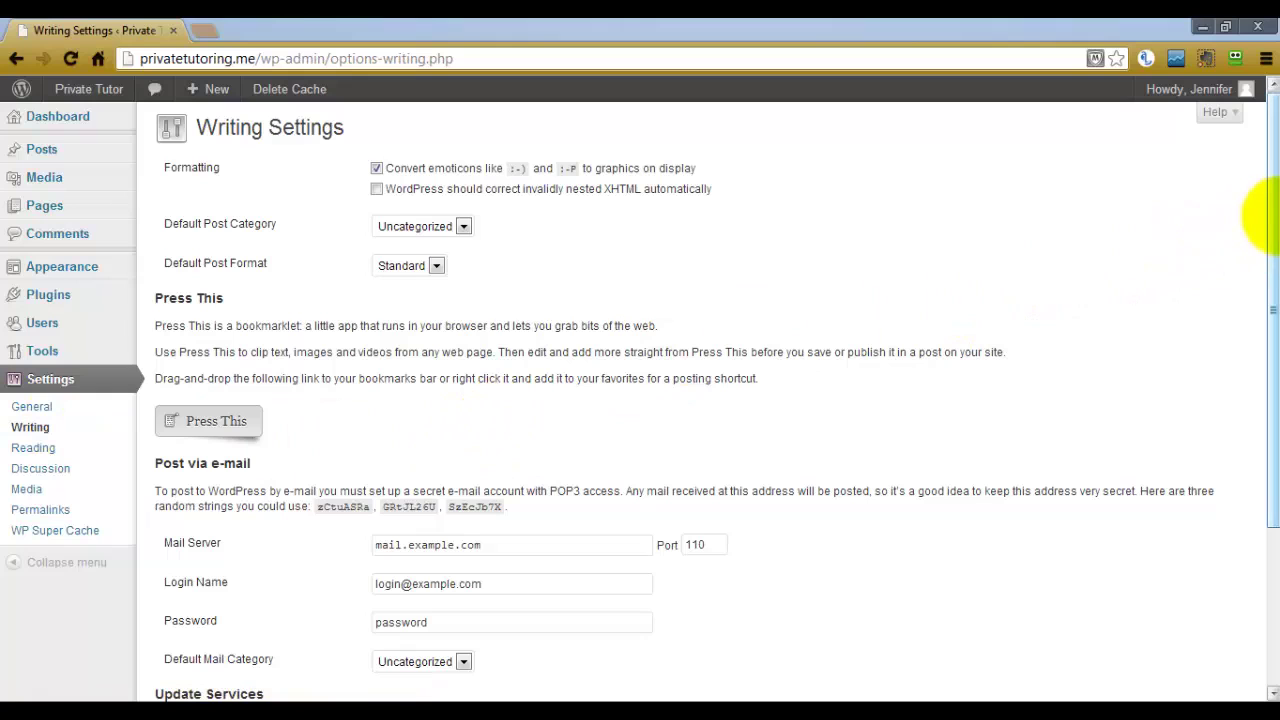
mouse_move(1270, 215)
mouse_down()
mouse_move(1276, 376)
mouse_move(1276, 200)
mouse_up()
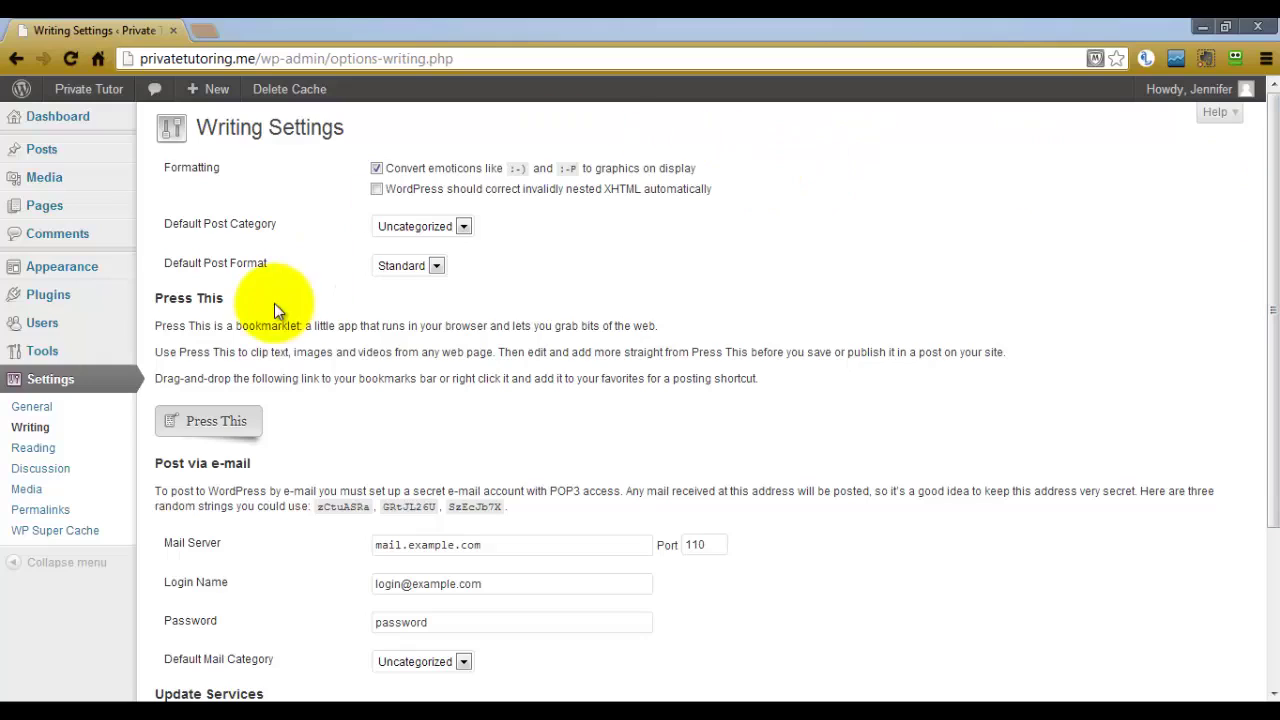
click(58, 452)
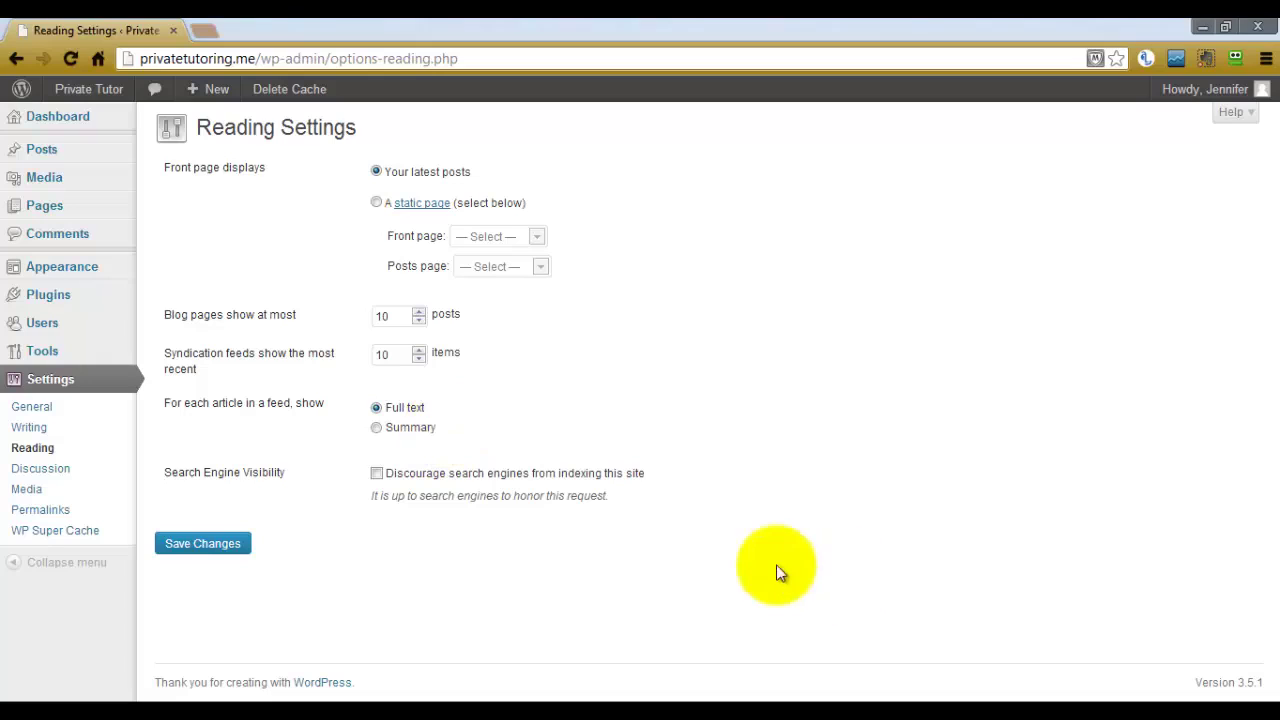
Review the Discussion Settings from the default article settings down to the default avatar choices.
click(40, 469)
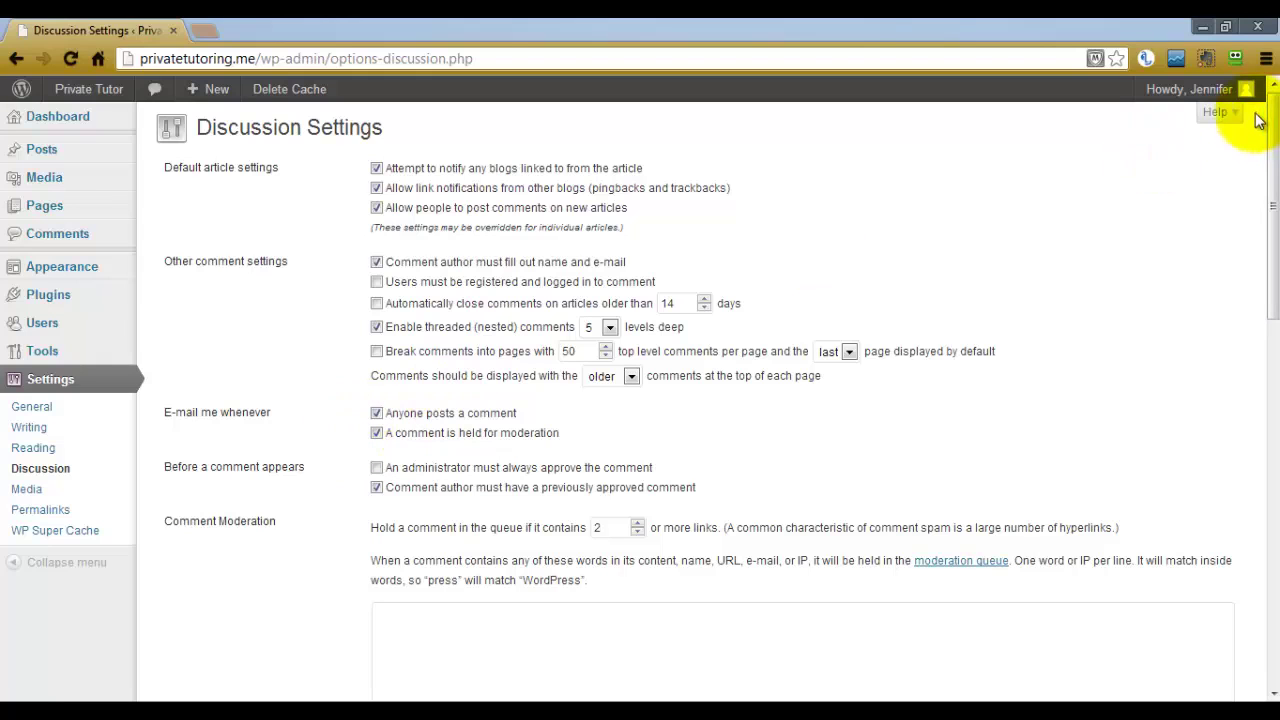
drag(1272, 125, 1268, 520)
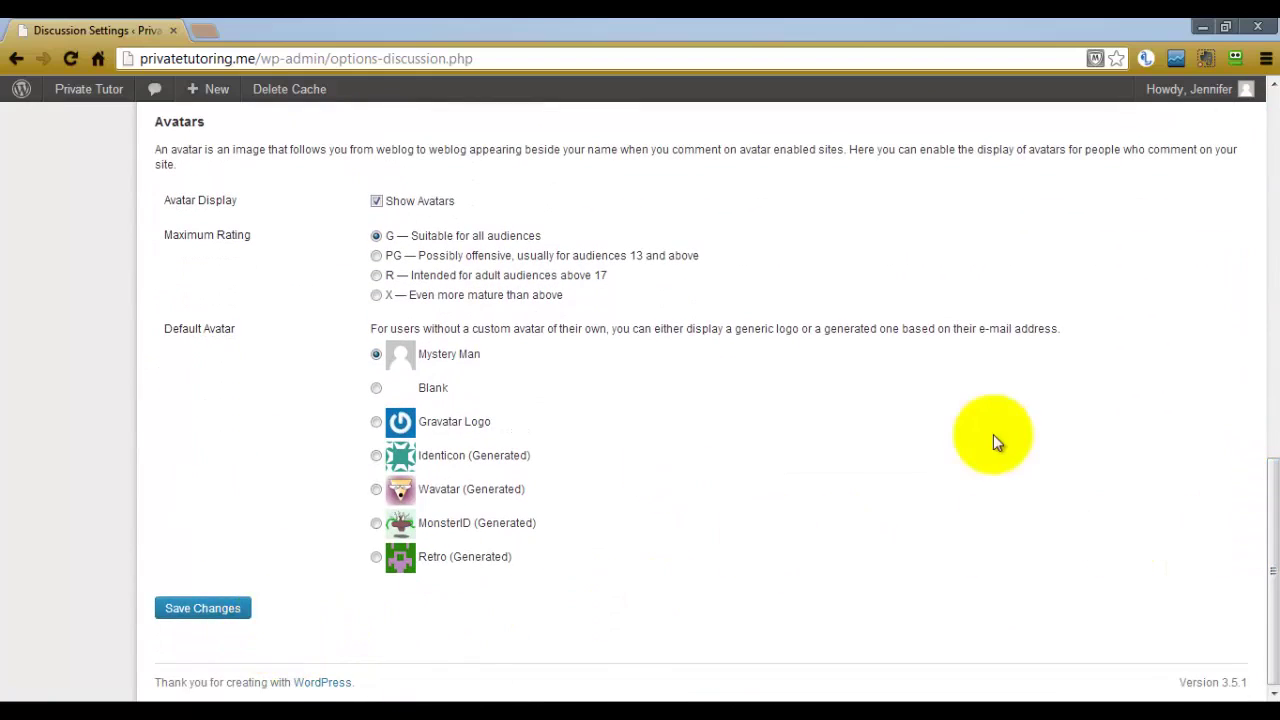
drag(1270, 525, 1250, 65)
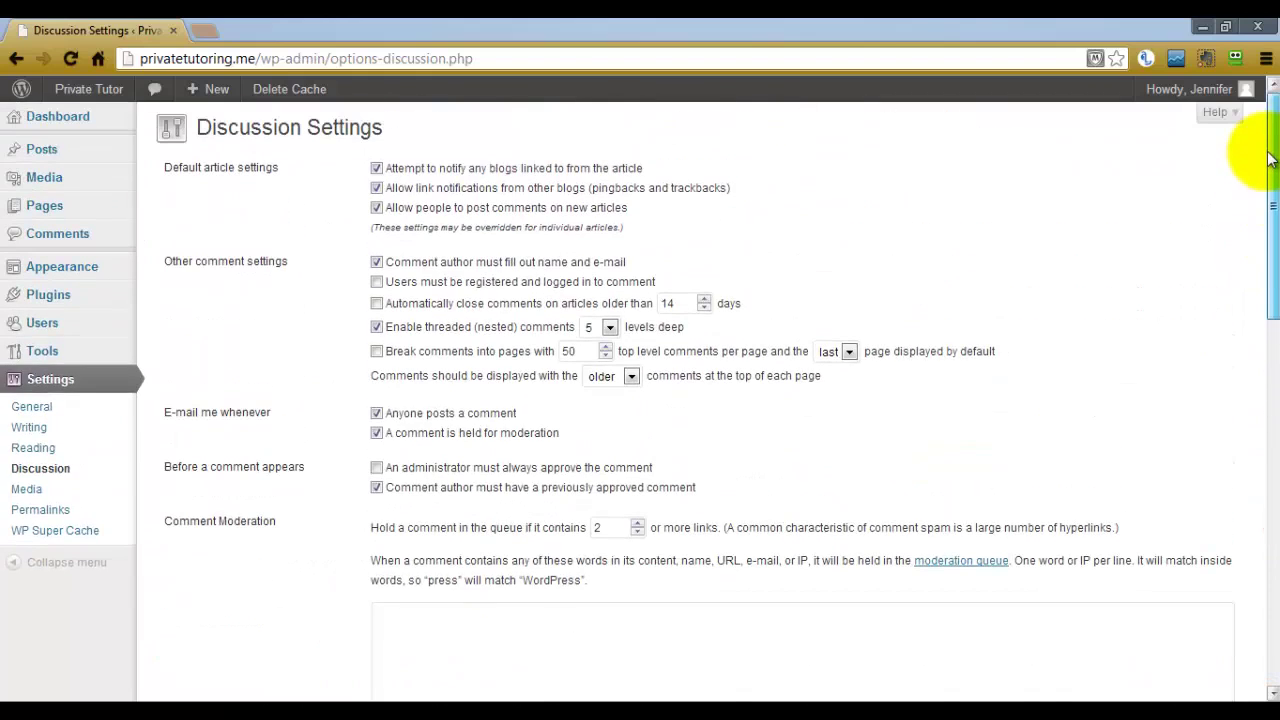
View the image size and upload options in Media Settings, and open the Permalinks settings.
click(28, 491)
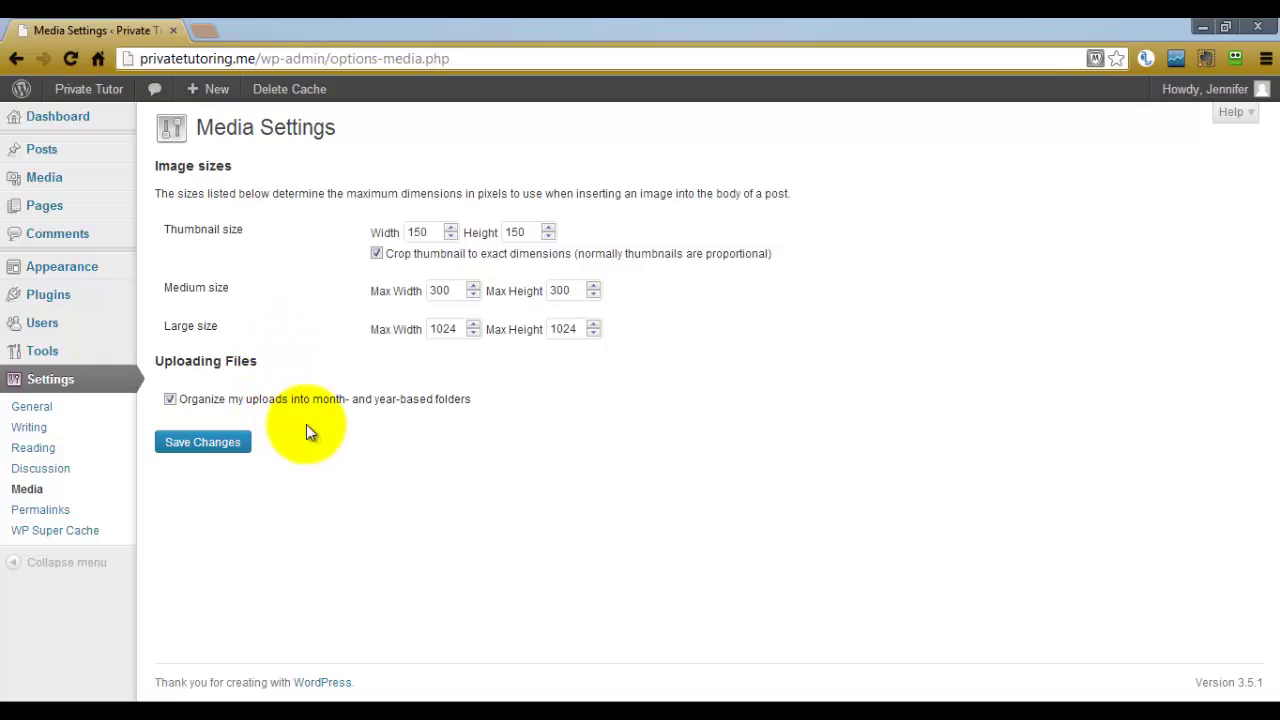
click(57, 514)
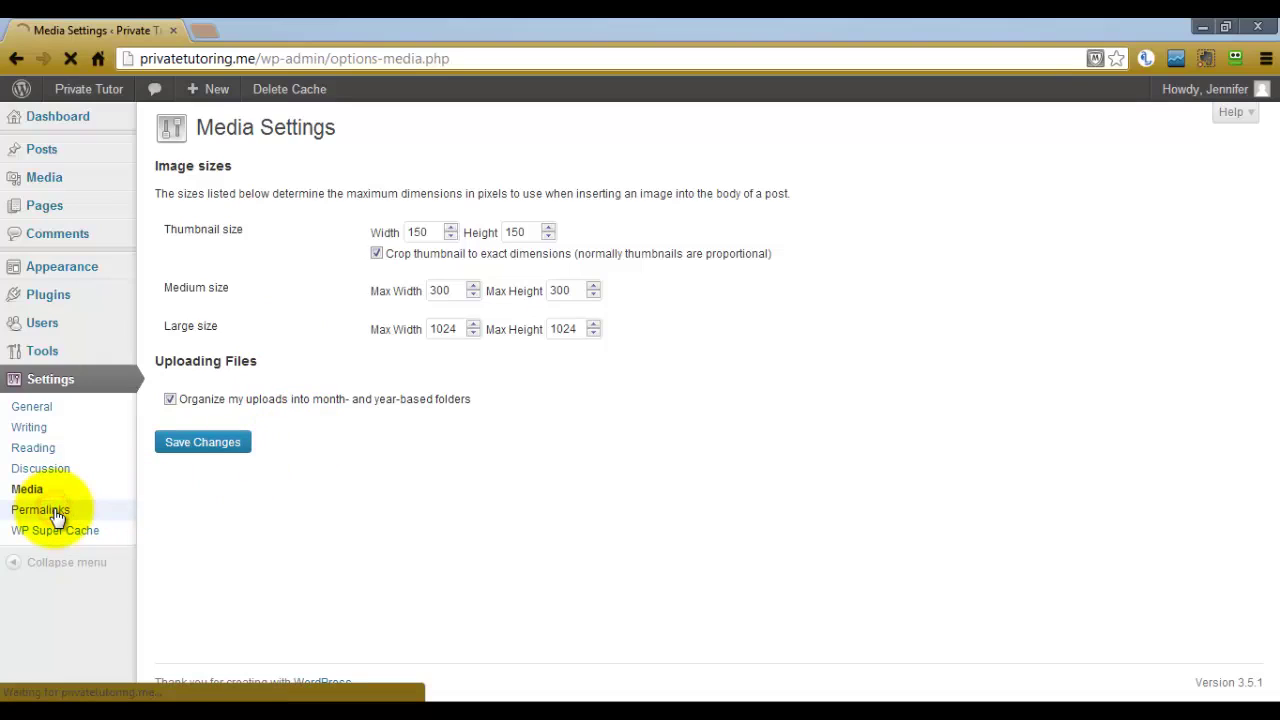